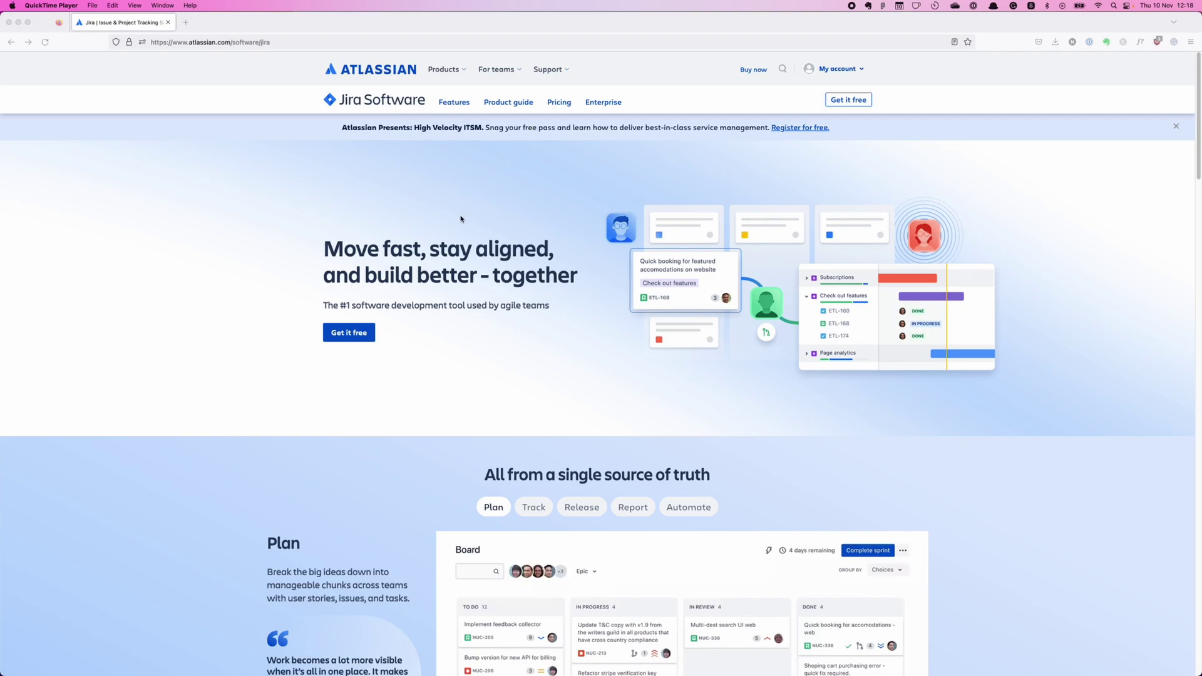
# Step: Bring Firefox forward and start the free Jira Software sign-up with 'Get it free'
pyautogui.scroll(-3, 461, 218)
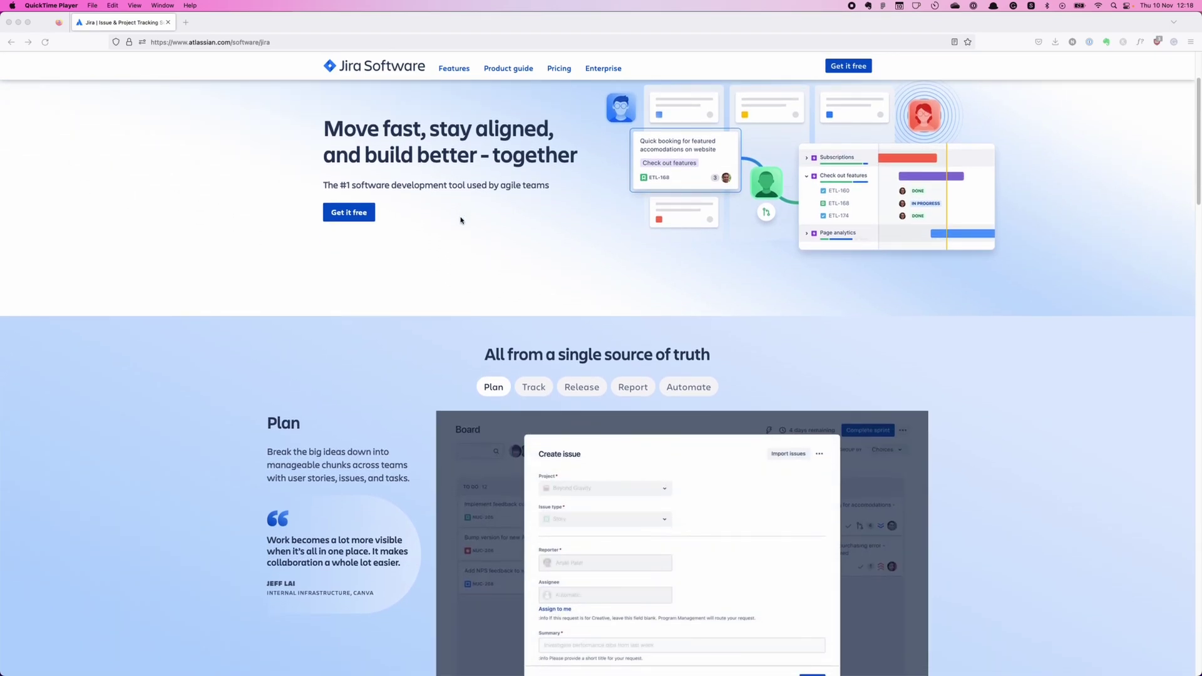
pyautogui.scroll(3, 461, 220)
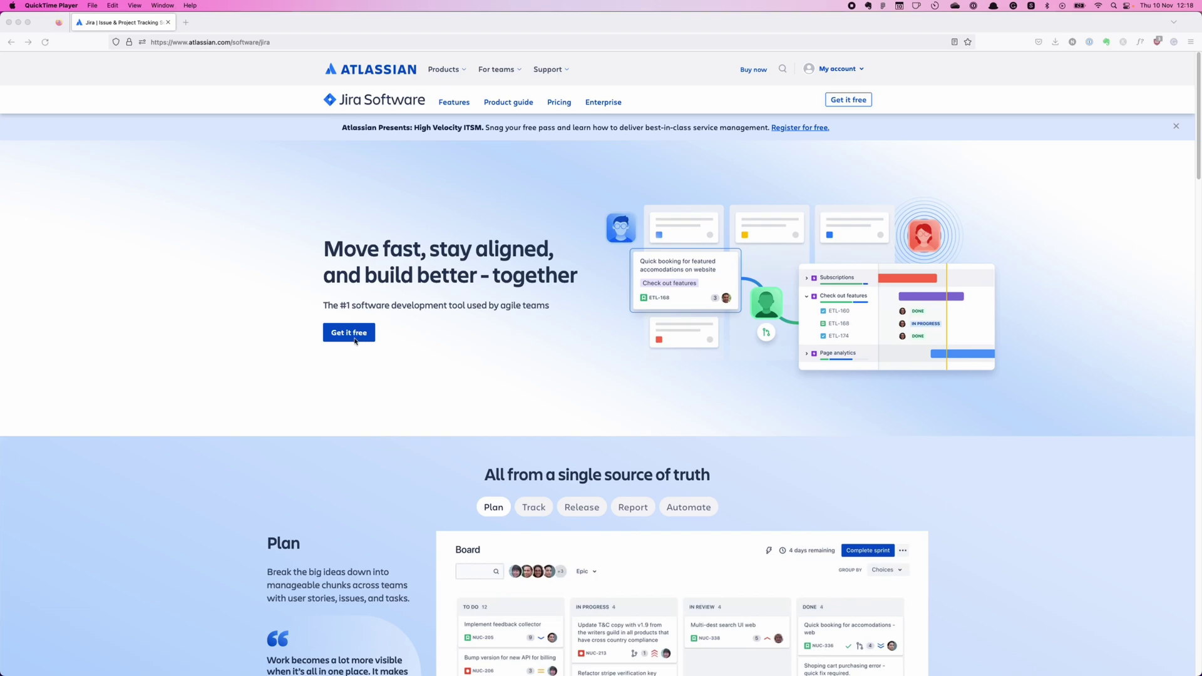
pyautogui.click(356, 363)
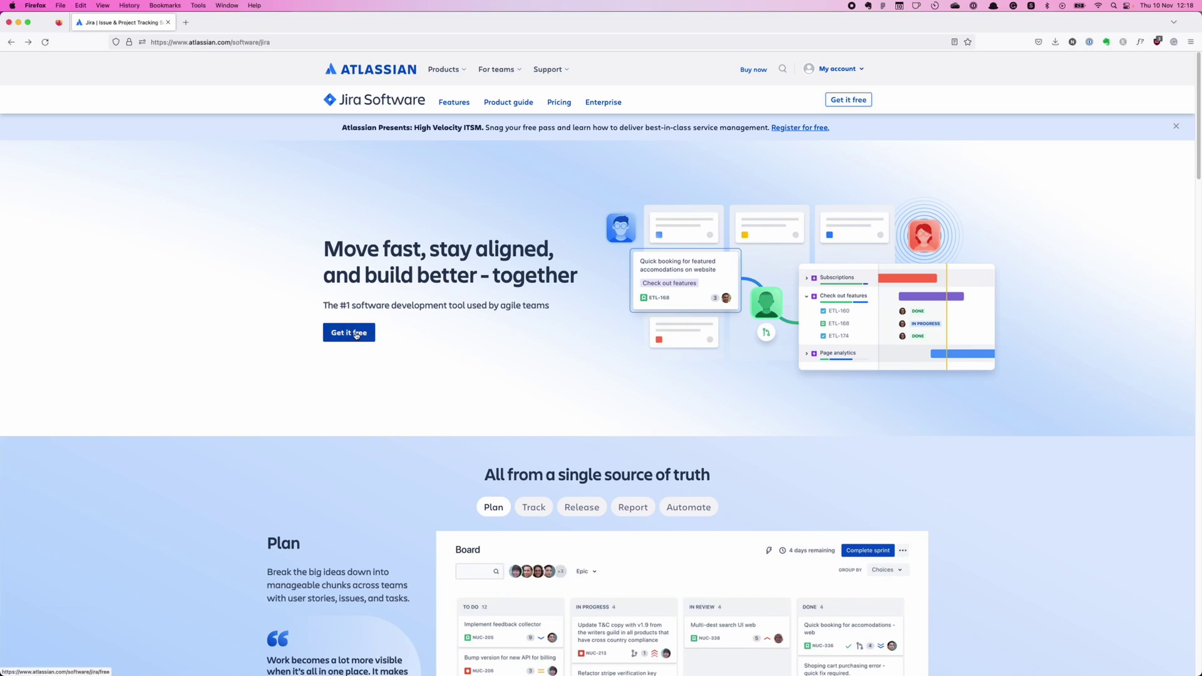
pyautogui.click(355, 333)
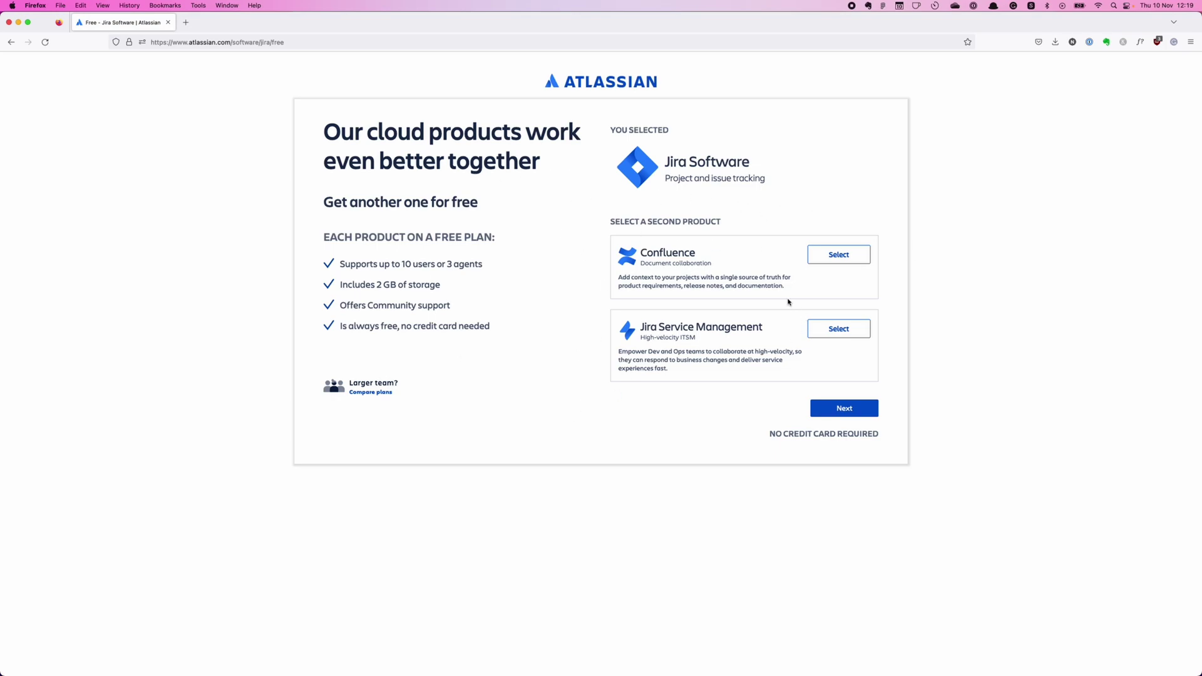
pyautogui.click(839, 332)
pyautogui.click(839, 331)
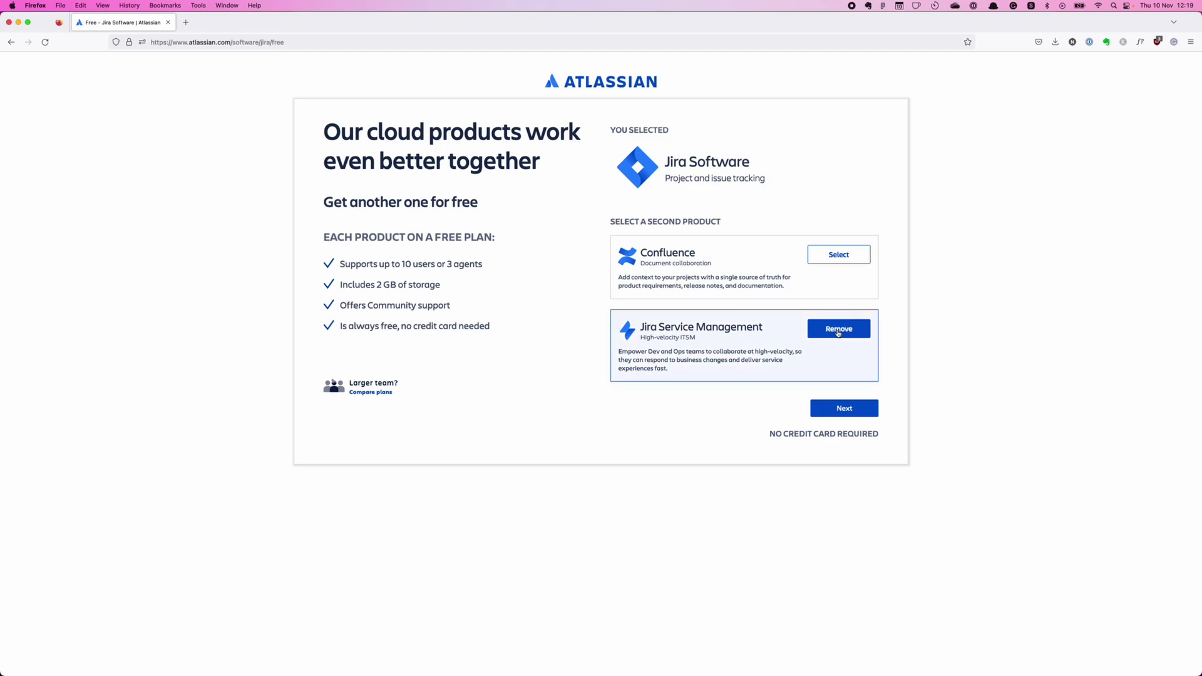
pyautogui.click(844, 256)
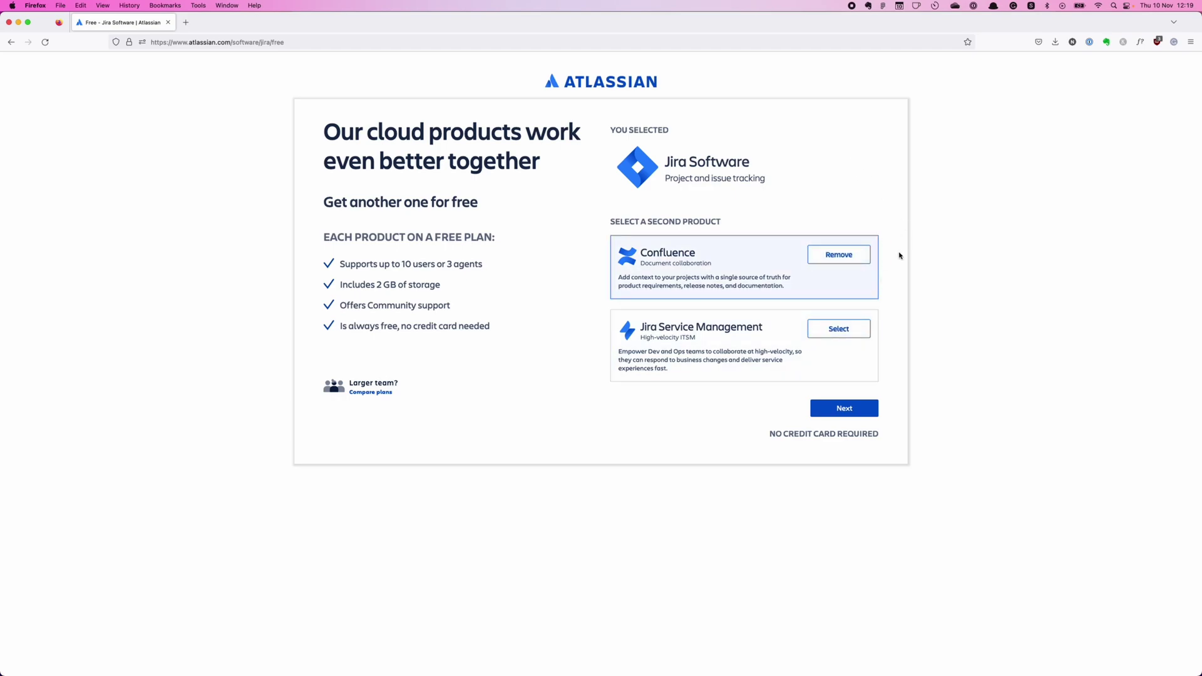
pyautogui.click(850, 330)
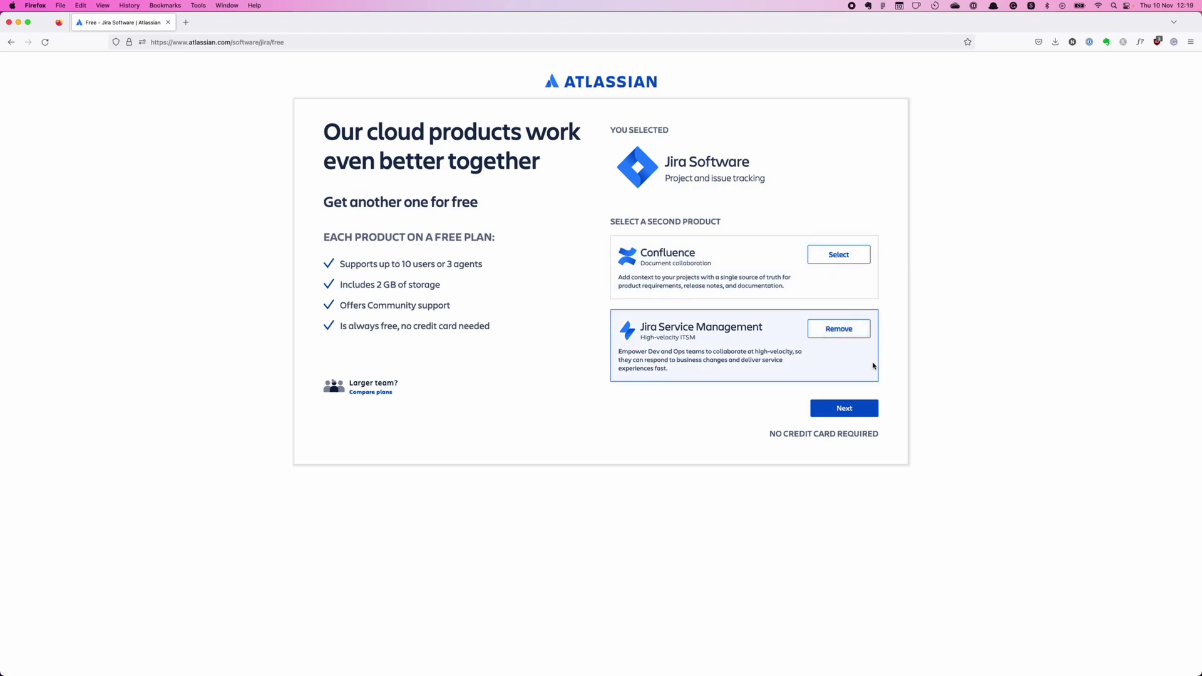
pyautogui.click(851, 332)
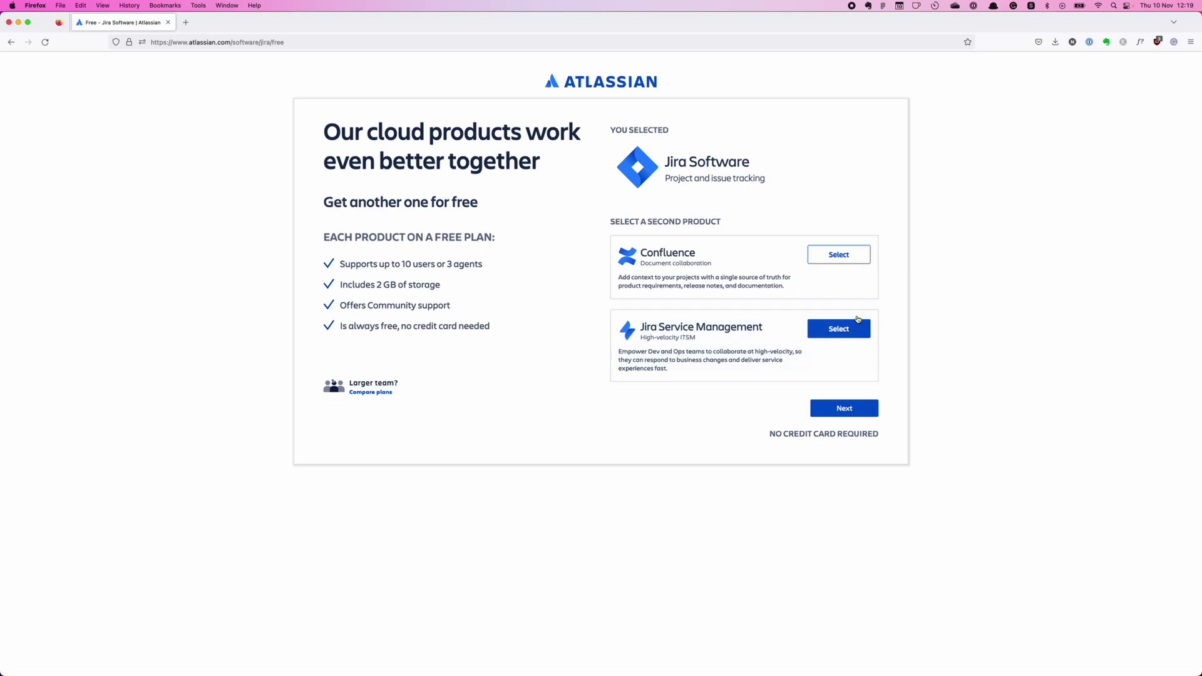
pyautogui.tripleClick(668, 217)
pyautogui.click(771, 222)
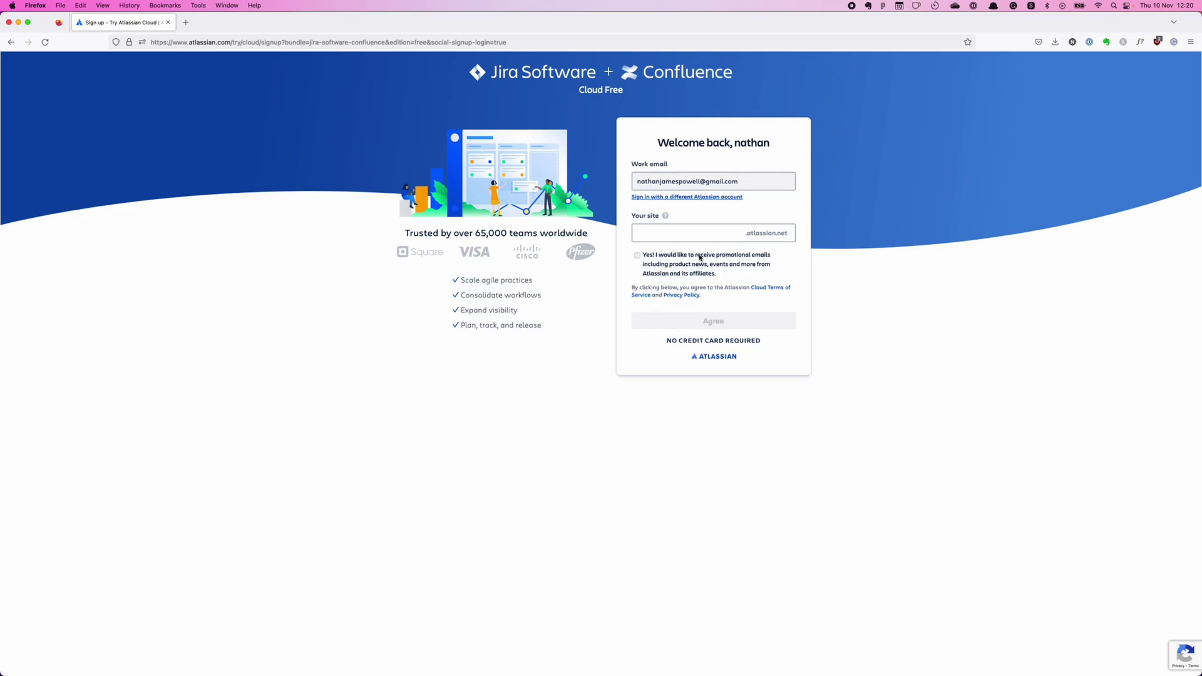
# Step: Enter a site name containing uppercase letters, then append the digits 87
pyautogui.click(697, 233)
pyautogui.write('nathanUX')
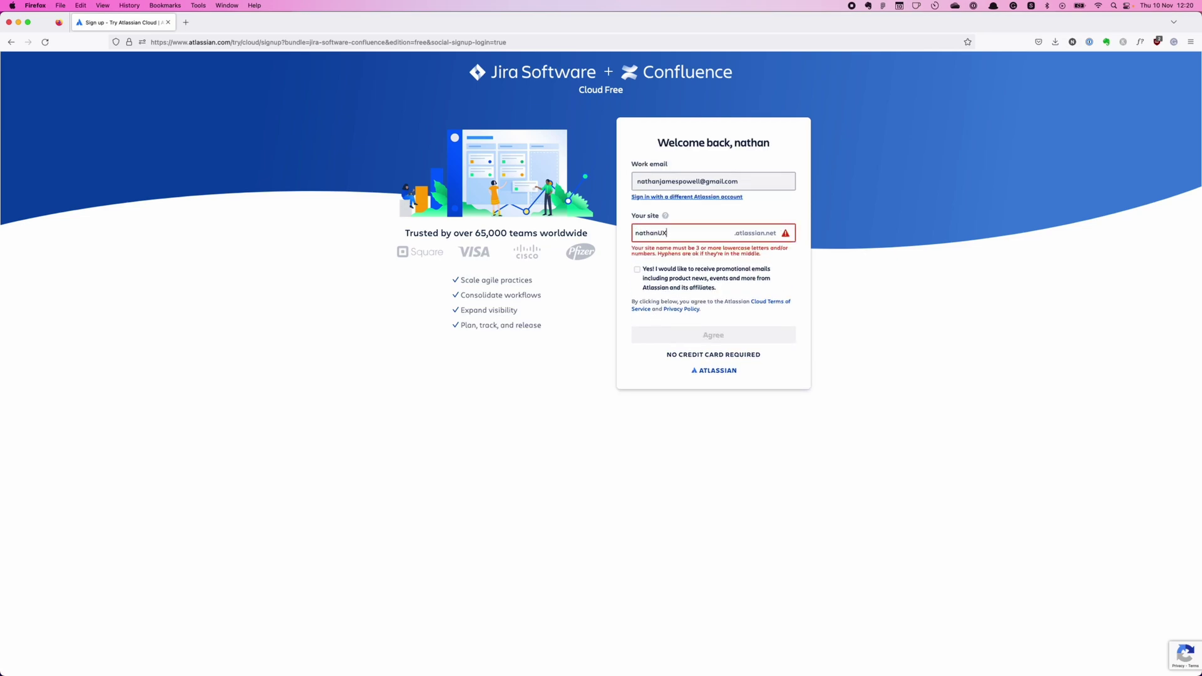
pyautogui.press('Tab')
pyautogui.click(681, 229)
pyautogui.write('87')
pyautogui.press('Tab')
# Step: Delete the trailing part of the site name and append 78 so it shows as available
pyautogui.click(691, 233)
pyautogui.moveTo(665, 218)
pyautogui.moveTo(677, 232); pyautogui.dragTo(657, 236)
pyautogui.press('BackSpace')
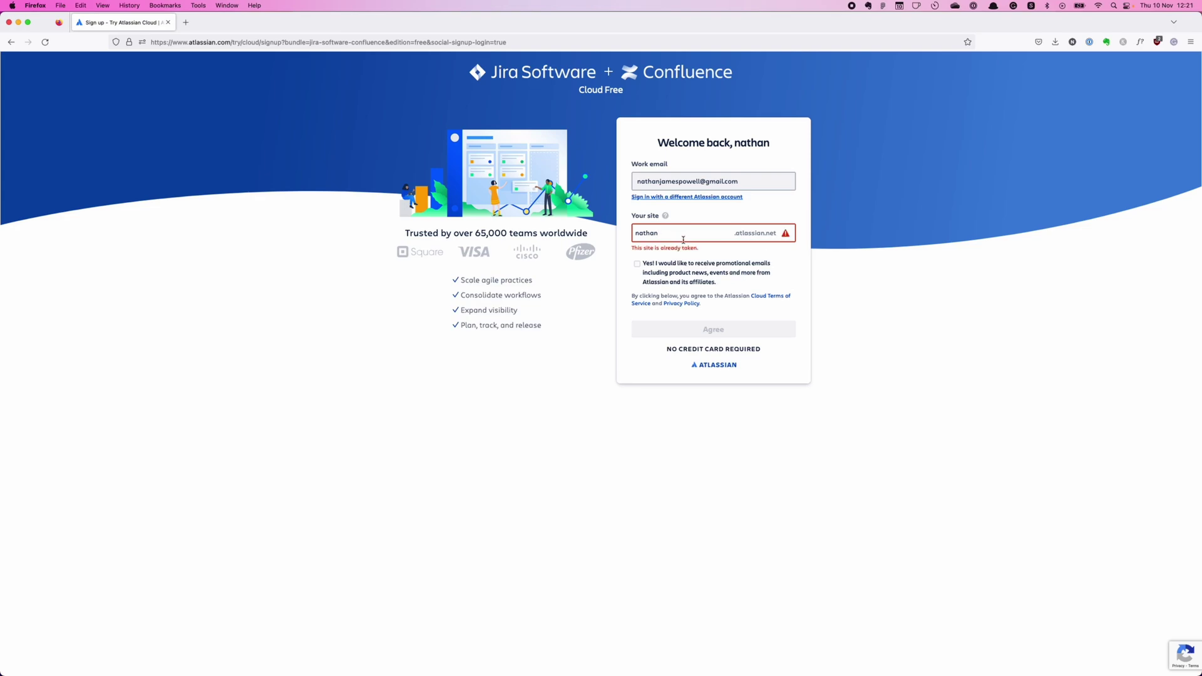
pyautogui.write('78')
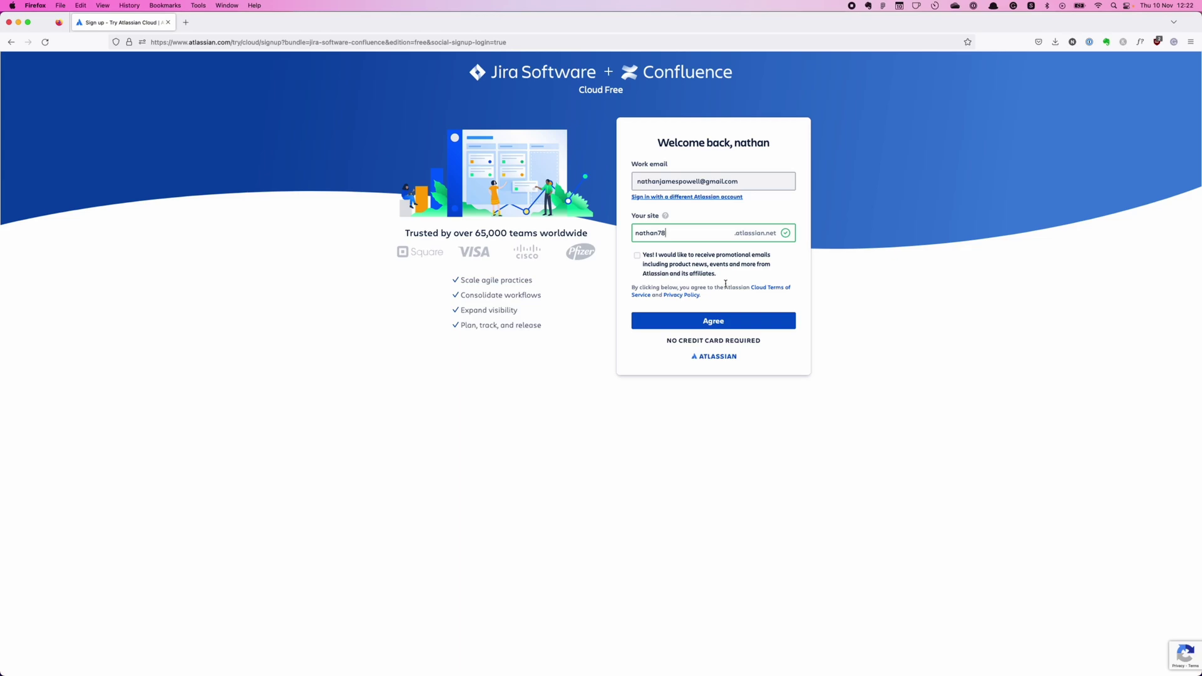
# Step: Agree to the terms to create the site, then give 'Design' as a custom team type
pyautogui.click(722, 324)
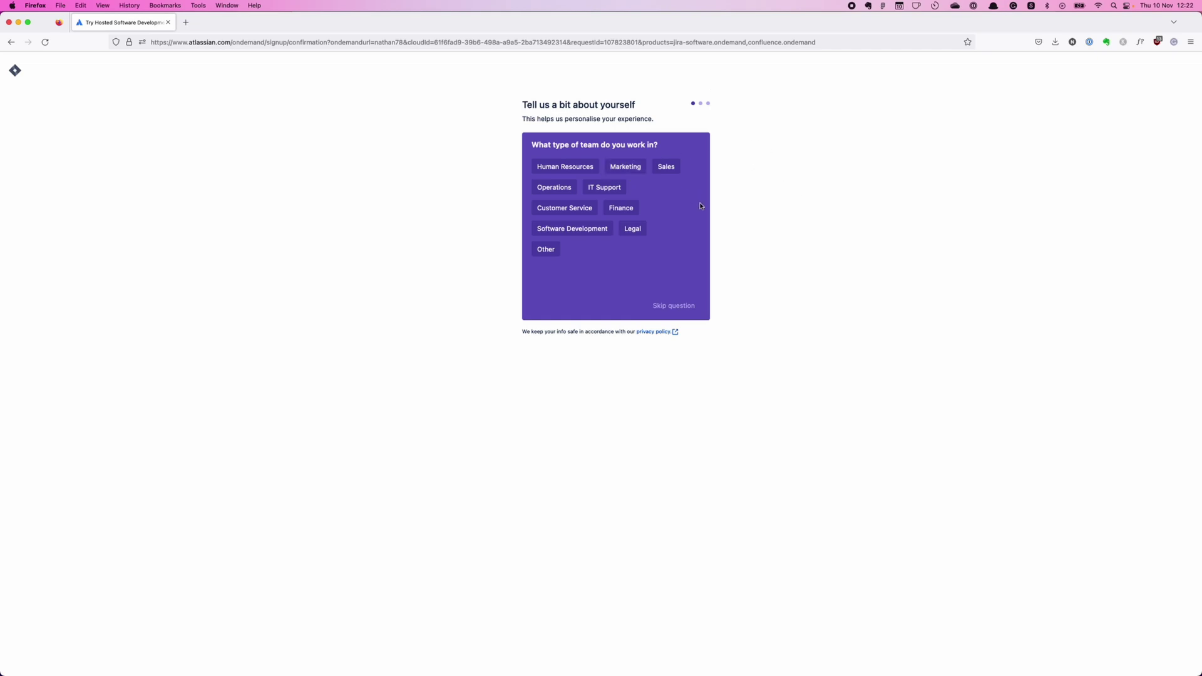
pyautogui.click(545, 249)
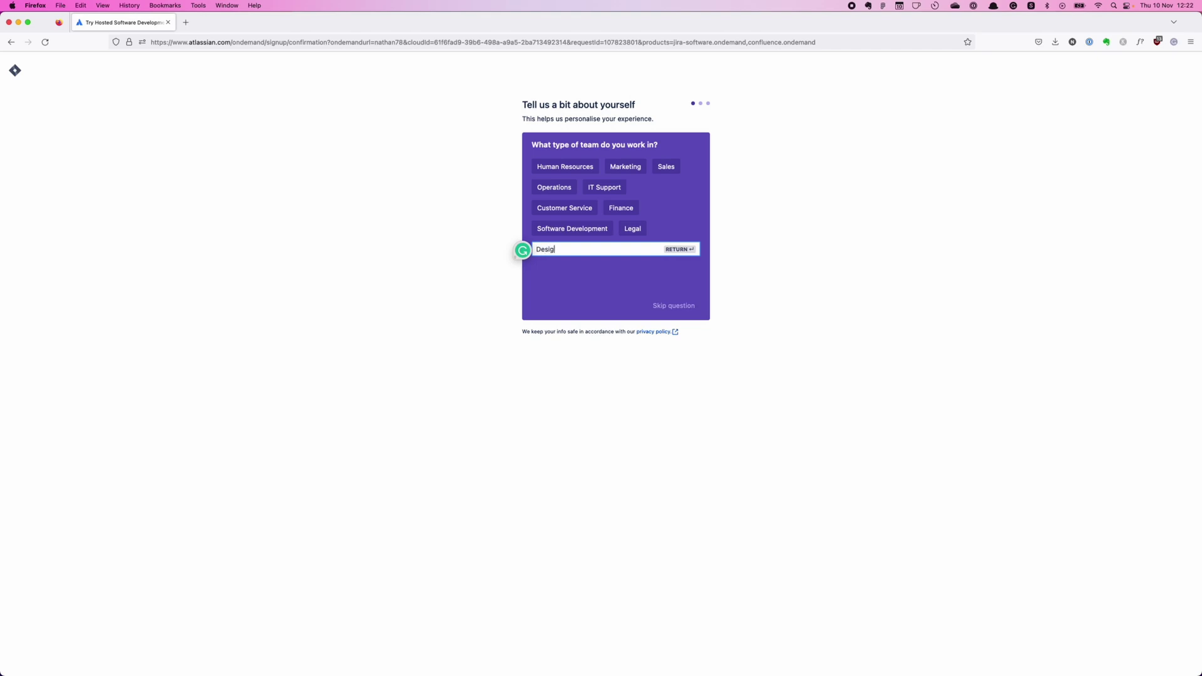
pyautogui.write('n')
pyautogui.press('Return')
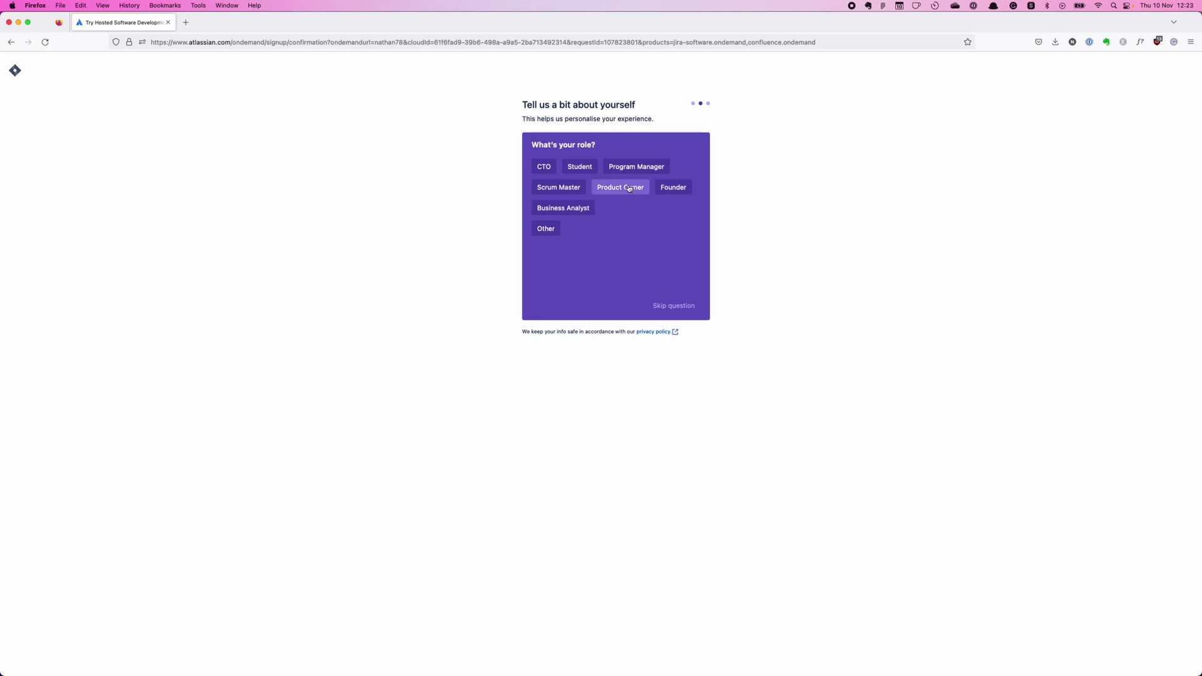
# Step: Answer the role question and tick Design/diagramming, Improving workflows, and Project planning as main tasks
pyautogui.click(673, 188)
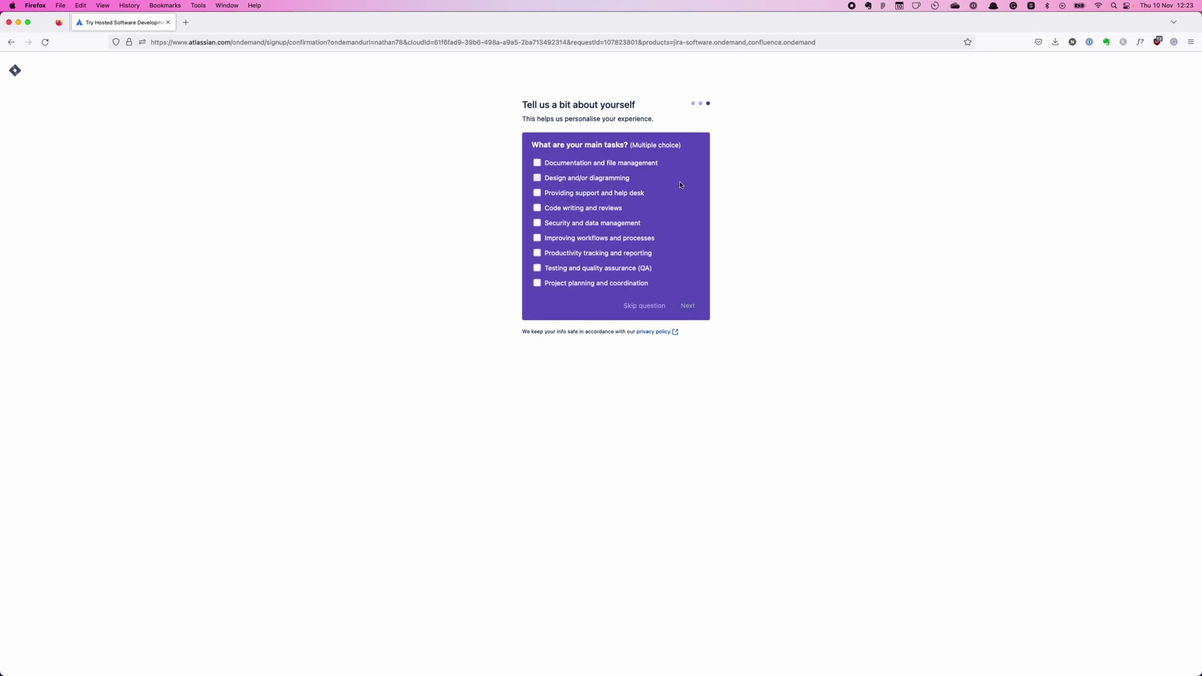
pyautogui.click(538, 180)
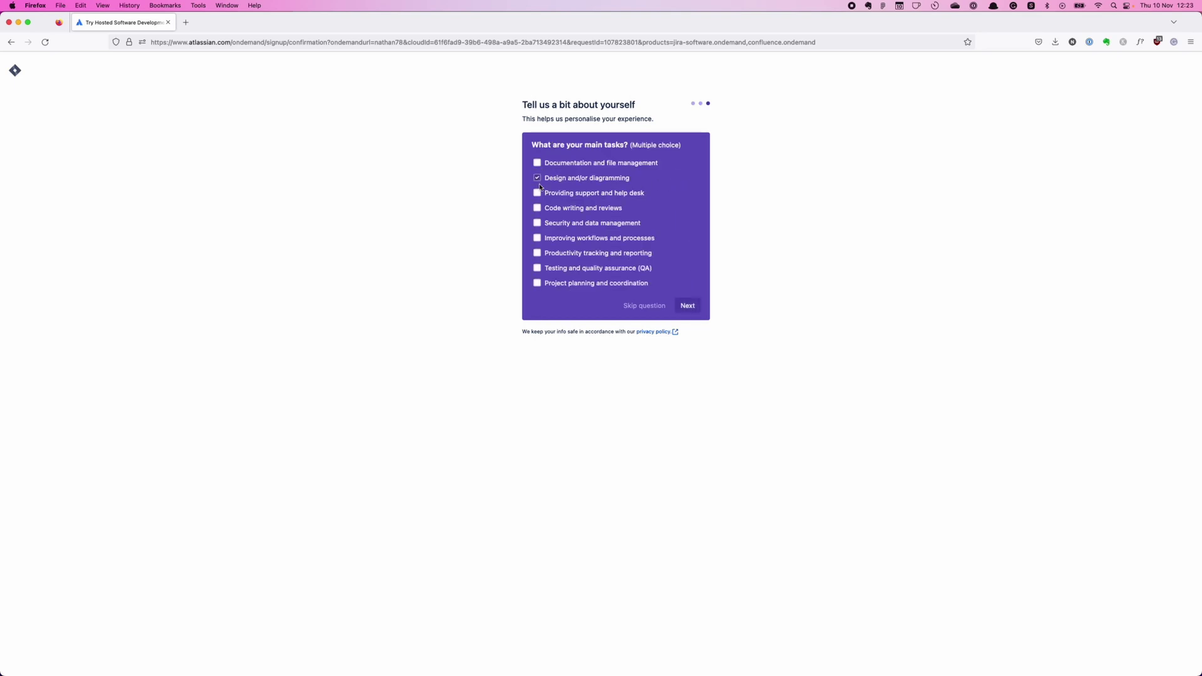
pyautogui.click(537, 238)
pyautogui.click(537, 282)
# Step: Highlight the privacy notice line on the survey page
pyautogui.moveTo(524, 330); pyautogui.dragTo(623, 335)
pyautogui.click(601, 332)
pyautogui.tripleClick(595, 332)
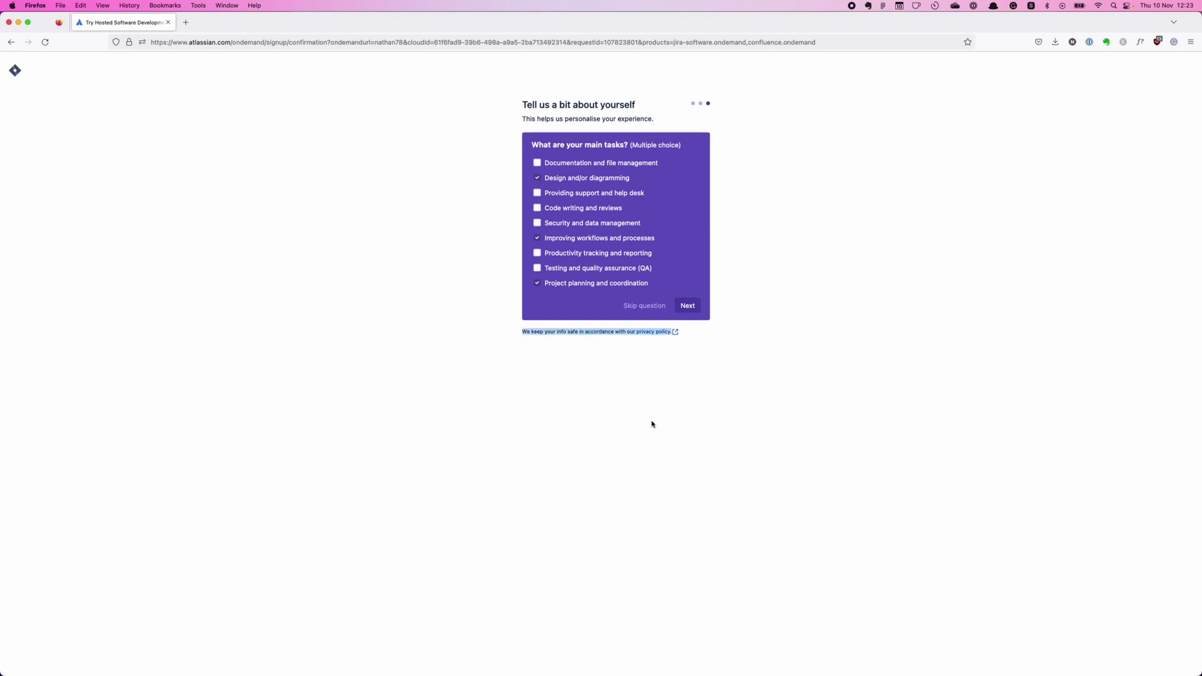
# Step: Move past the main-tasks question and highlight tips on the start-up screen while the site loads
pyautogui.click(718, 339)
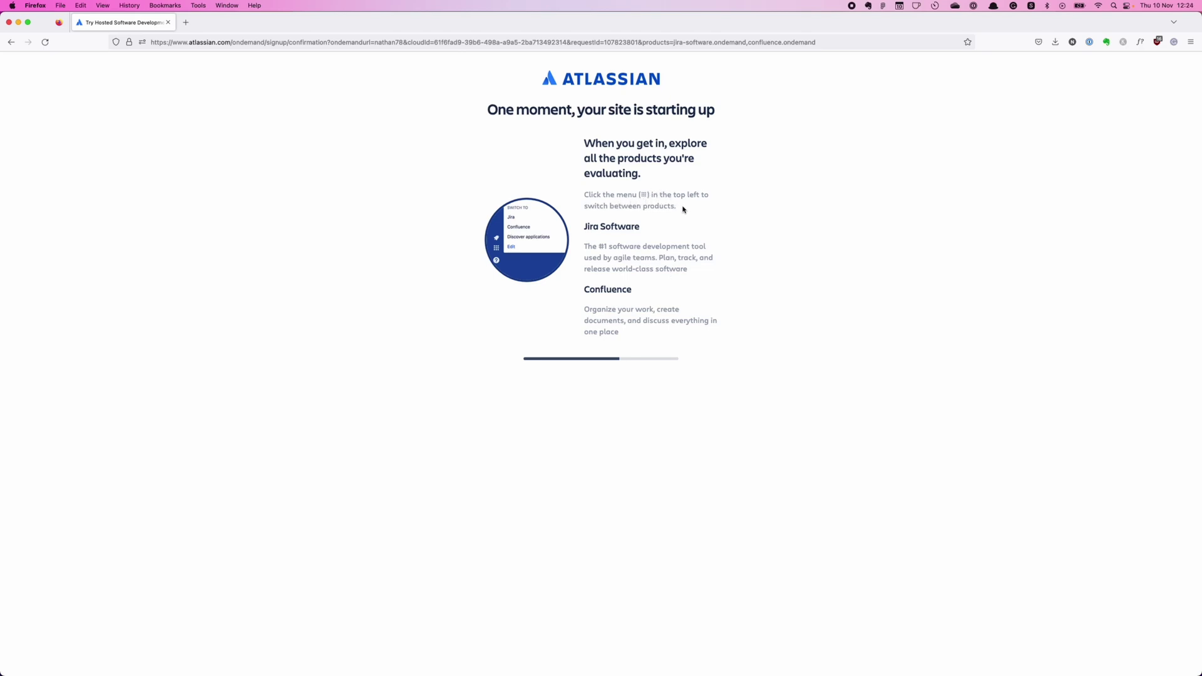
pyautogui.moveTo(682, 208); pyautogui.dragTo(581, 197)
pyautogui.click(683, 273)
pyautogui.moveTo(676, 270); pyautogui.dragTo(655, 269)
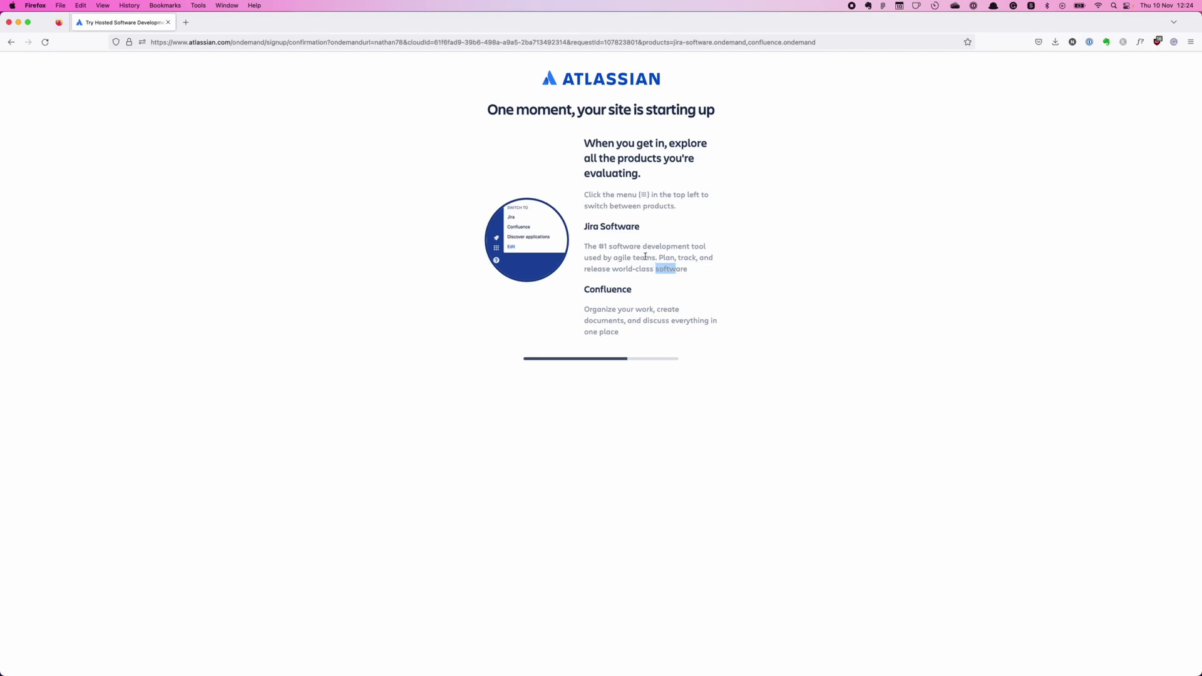
pyautogui.click(718, 284)
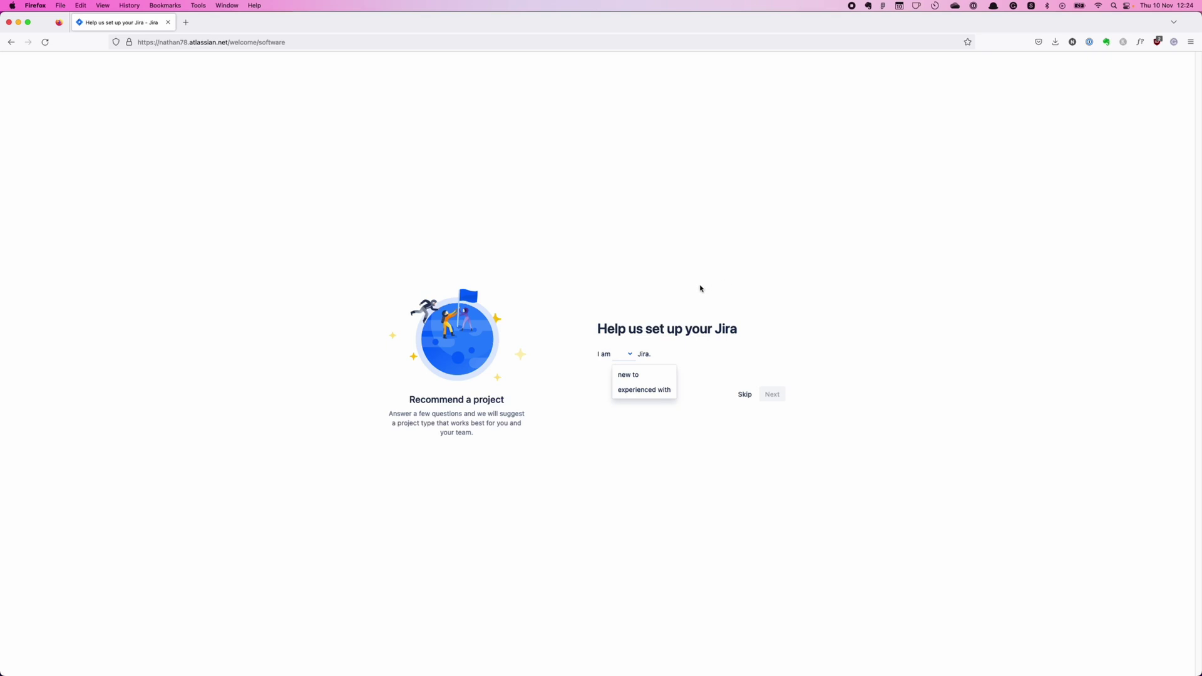
# Step: Set 'I am' to 'experienced with' Jira and 'We have a' to a 'flexible' schedule
pyautogui.click(628, 374)
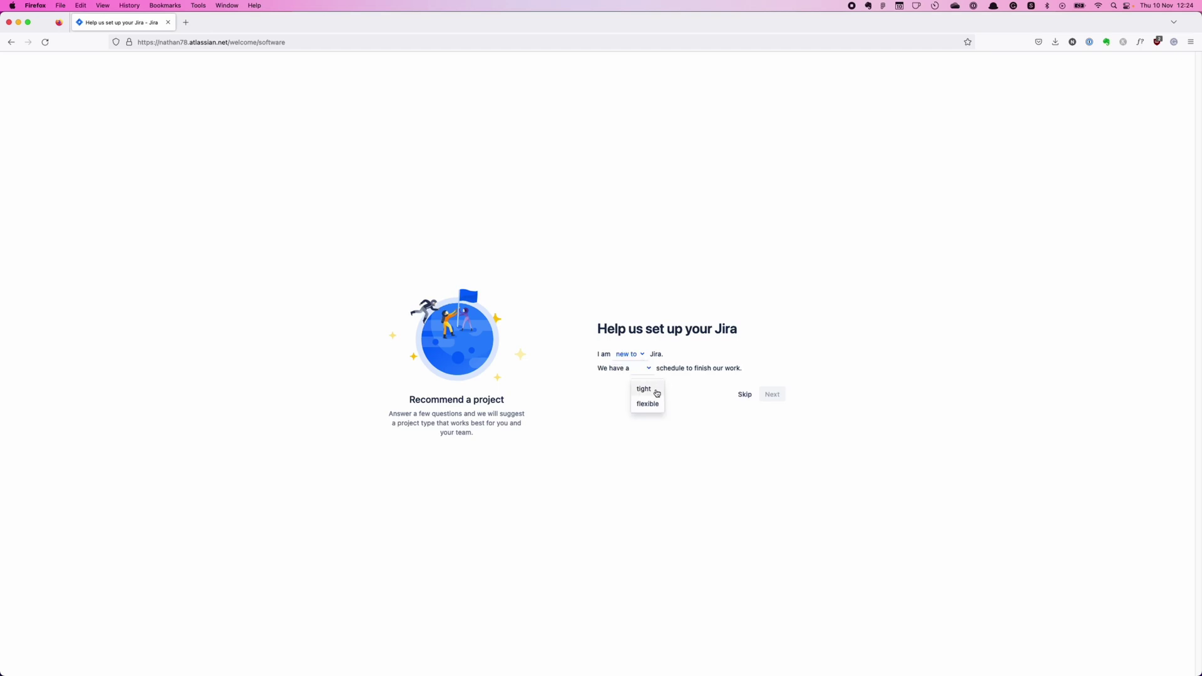
pyautogui.click(646, 406)
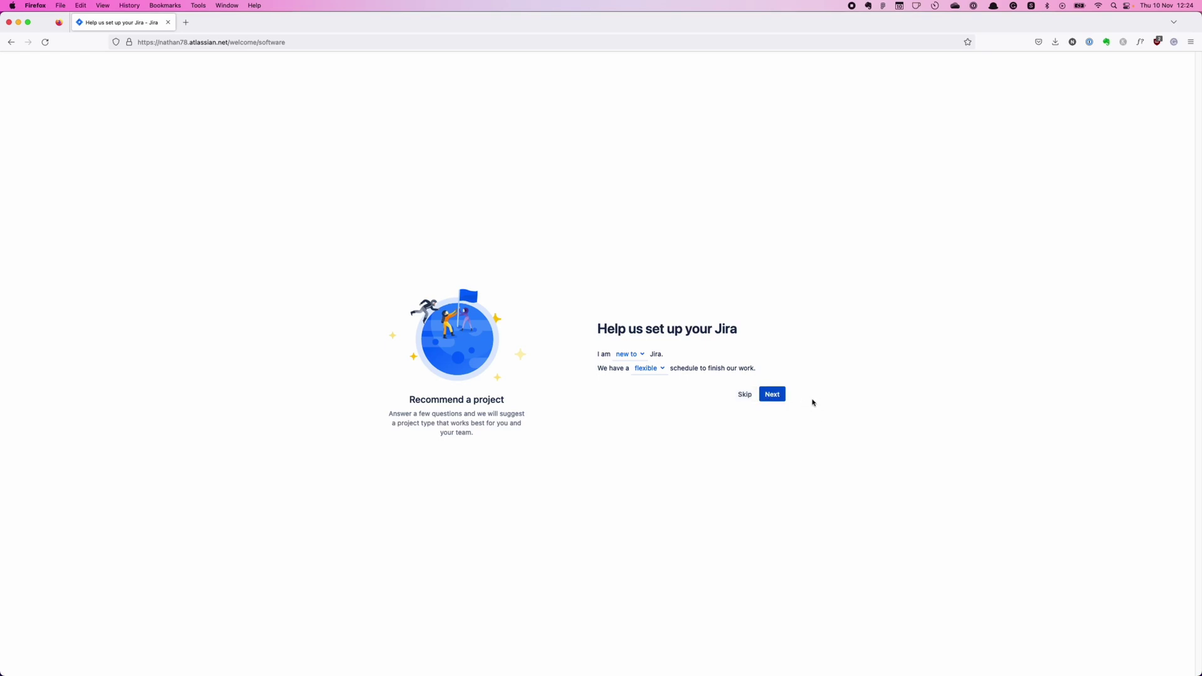
pyautogui.click(647, 371)
pyautogui.click(645, 389)
pyautogui.click(631, 355)
pyautogui.click(648, 395)
pyautogui.click(641, 355)
pyautogui.click(640, 389)
pyautogui.click(654, 370)
pyautogui.click(654, 405)
# Step: Submit the setup answers and enter 'Test Project UX' as the Kanban project name
pyautogui.click(776, 396)
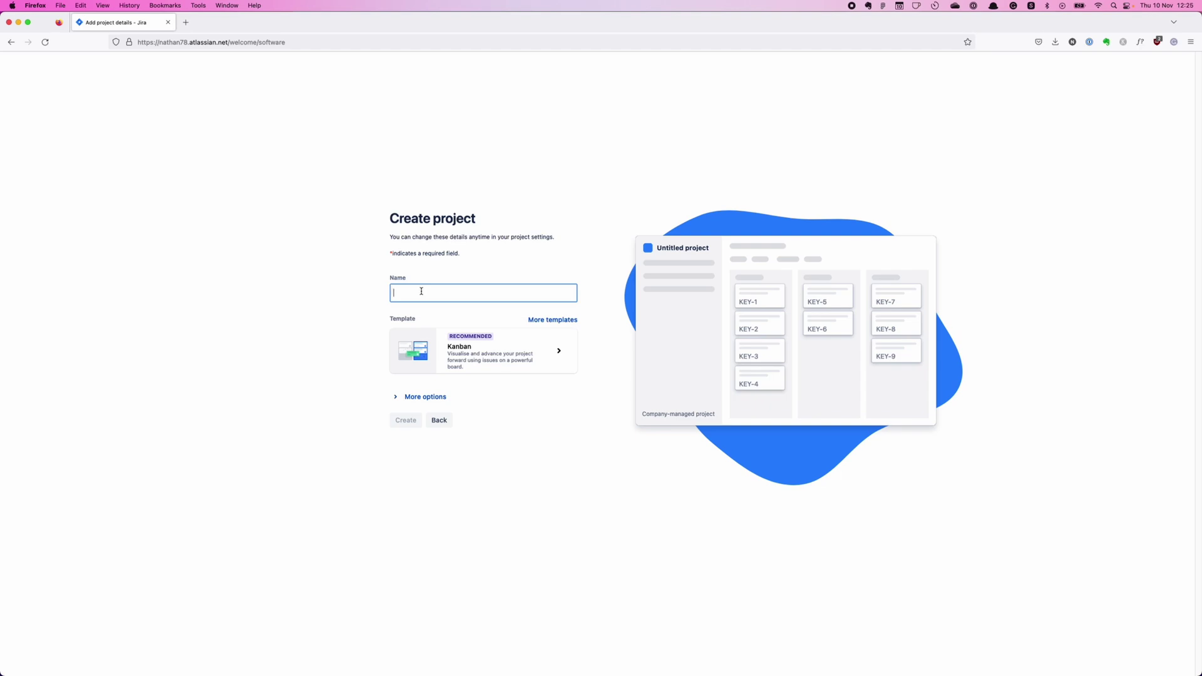
pyautogui.write('Test Proj')
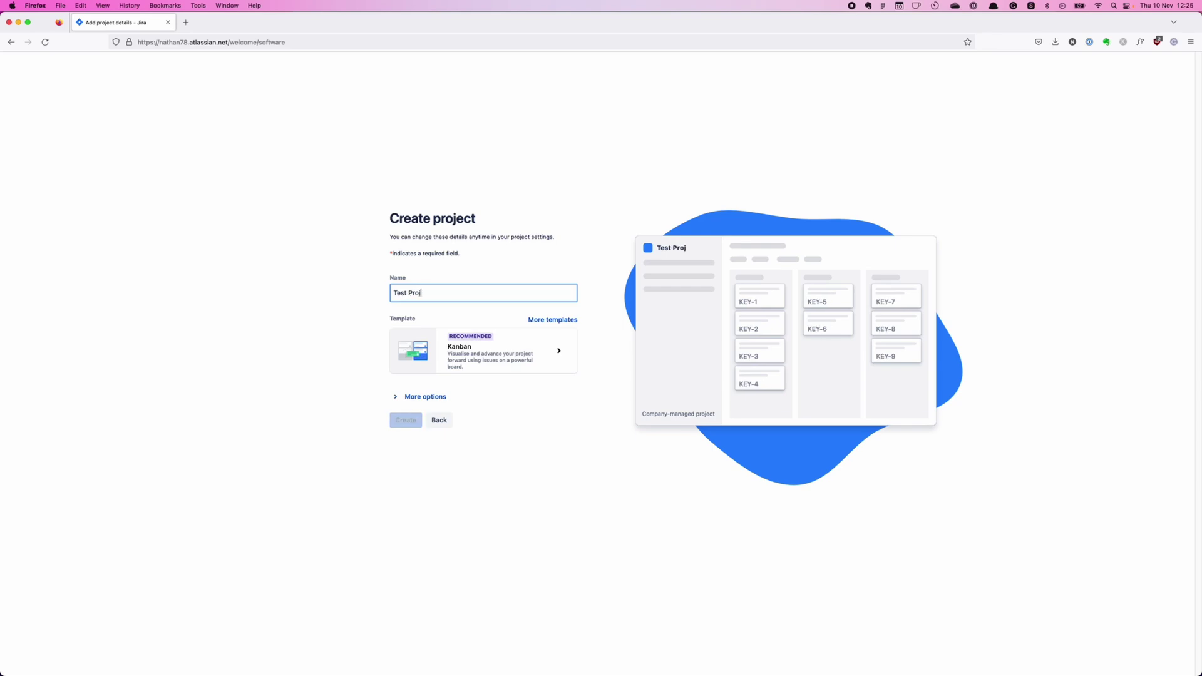
pyautogui.write('ect UX')
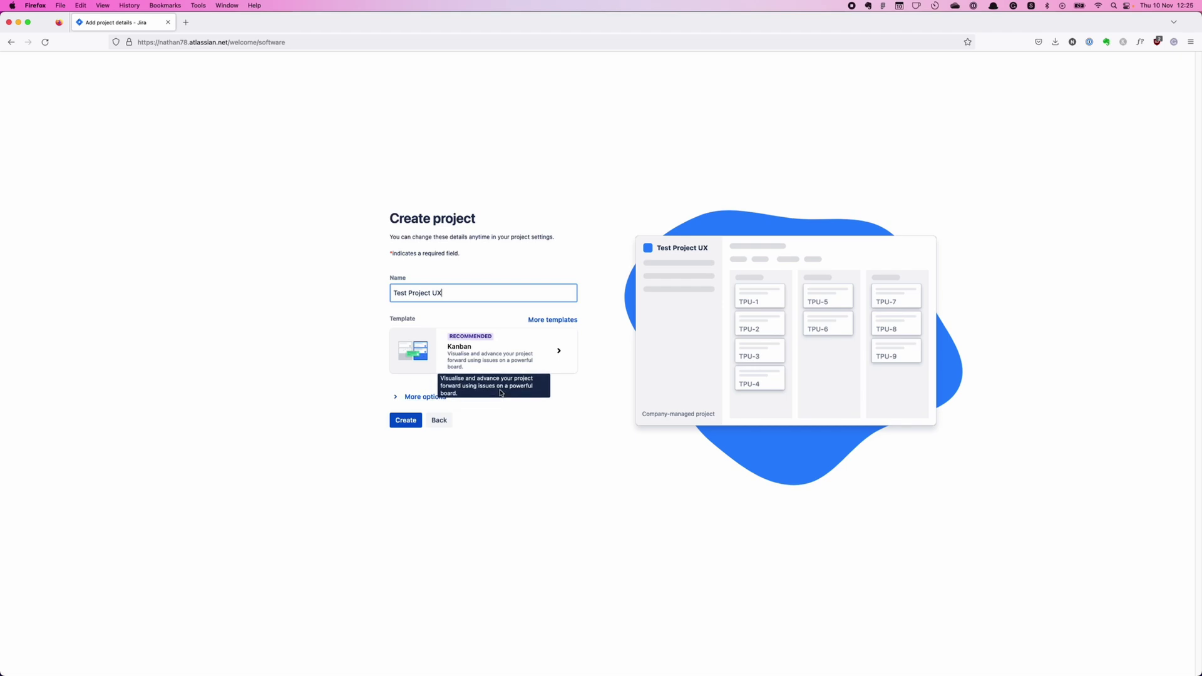
pyautogui.click(510, 481)
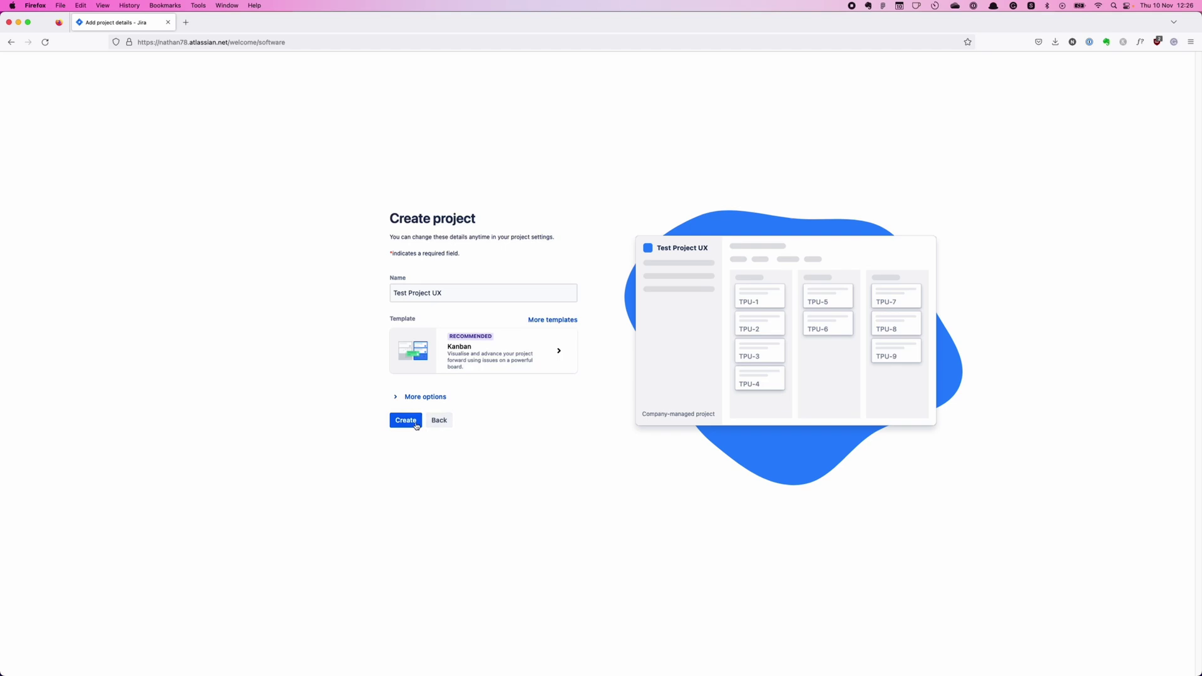
# Step: View the Kanban template's details, then close them
pyautogui.click(559, 350)
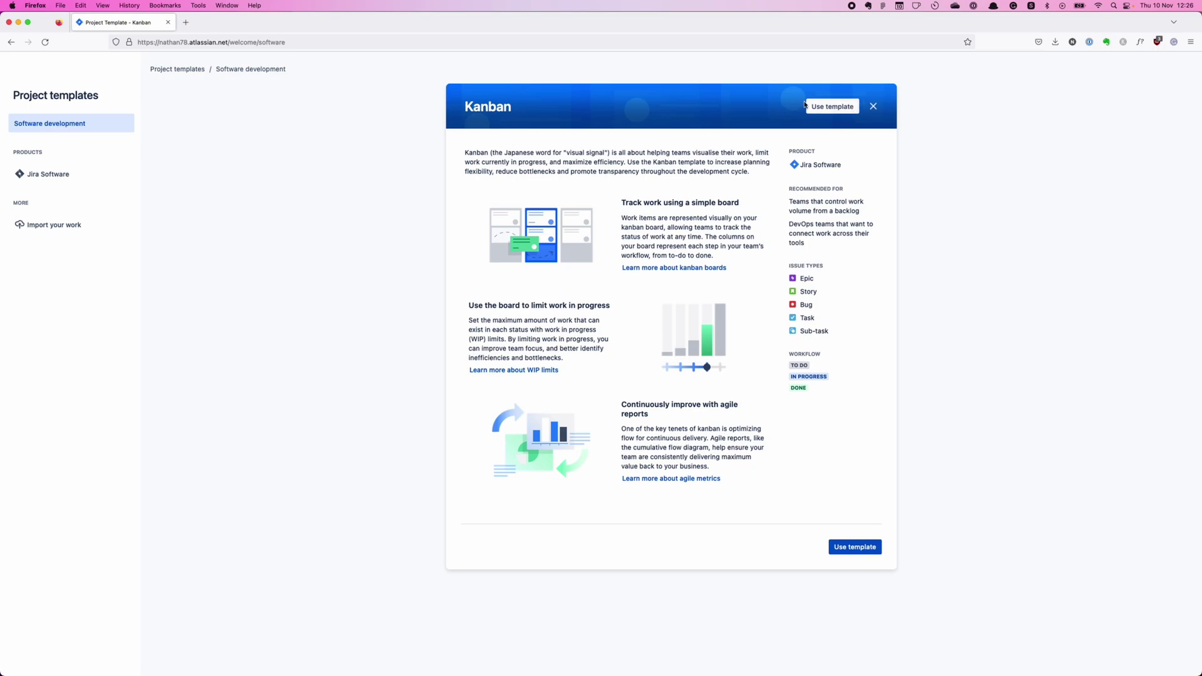
pyautogui.click(873, 107)
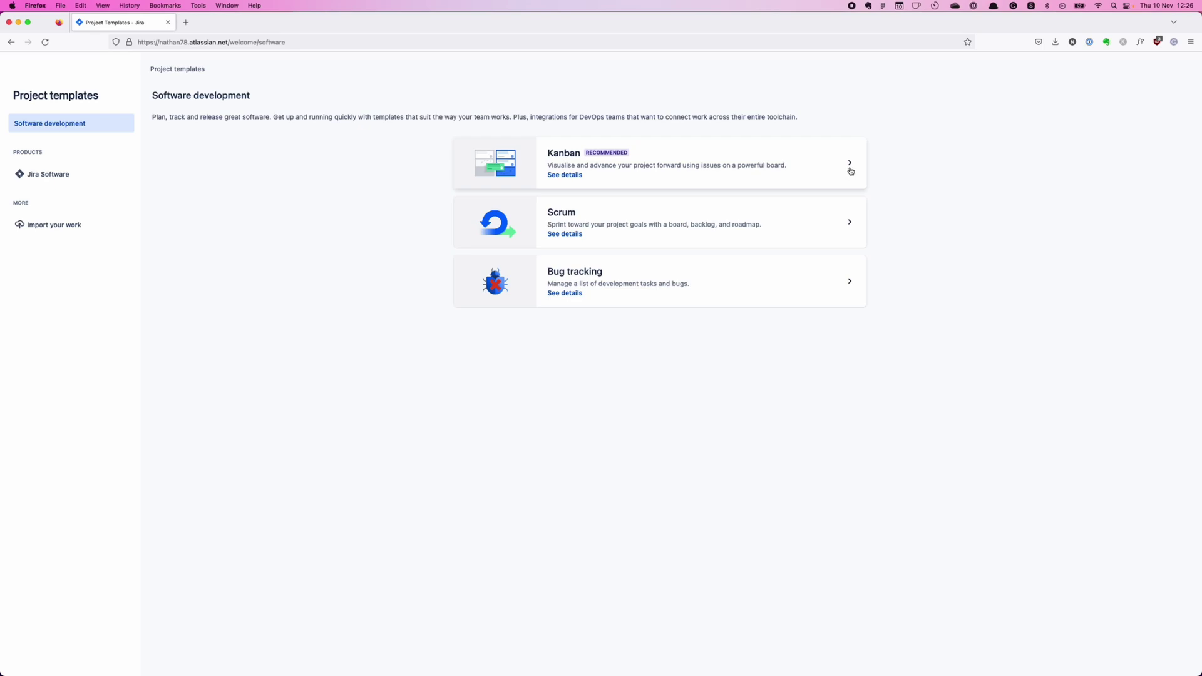
# Step: Browse other templates and the Kanban details, then return to the Kanban project form
pyautogui.click(703, 167)
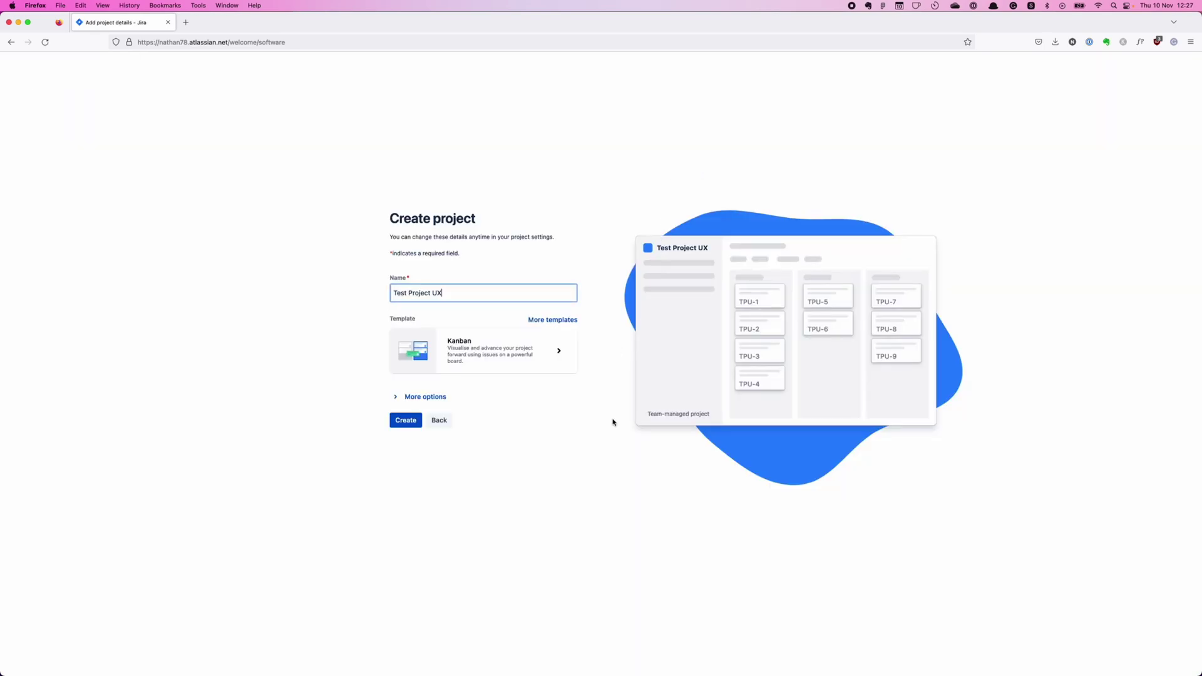
pyautogui.click(558, 320)
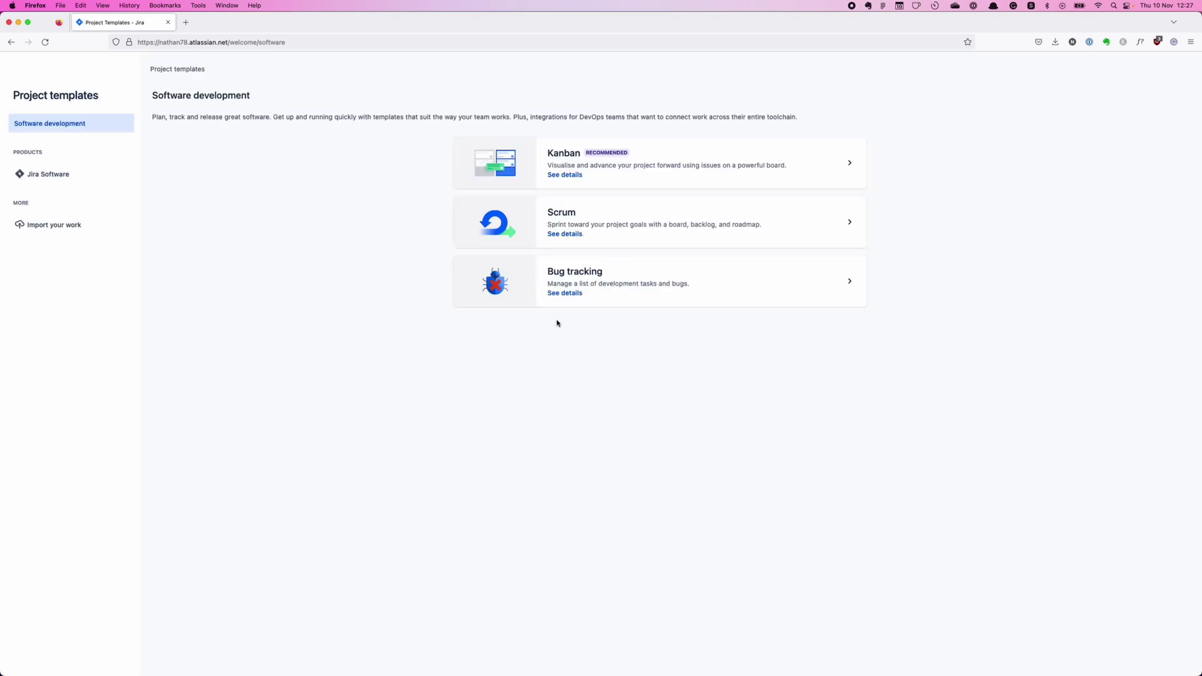
pyautogui.click(850, 167)
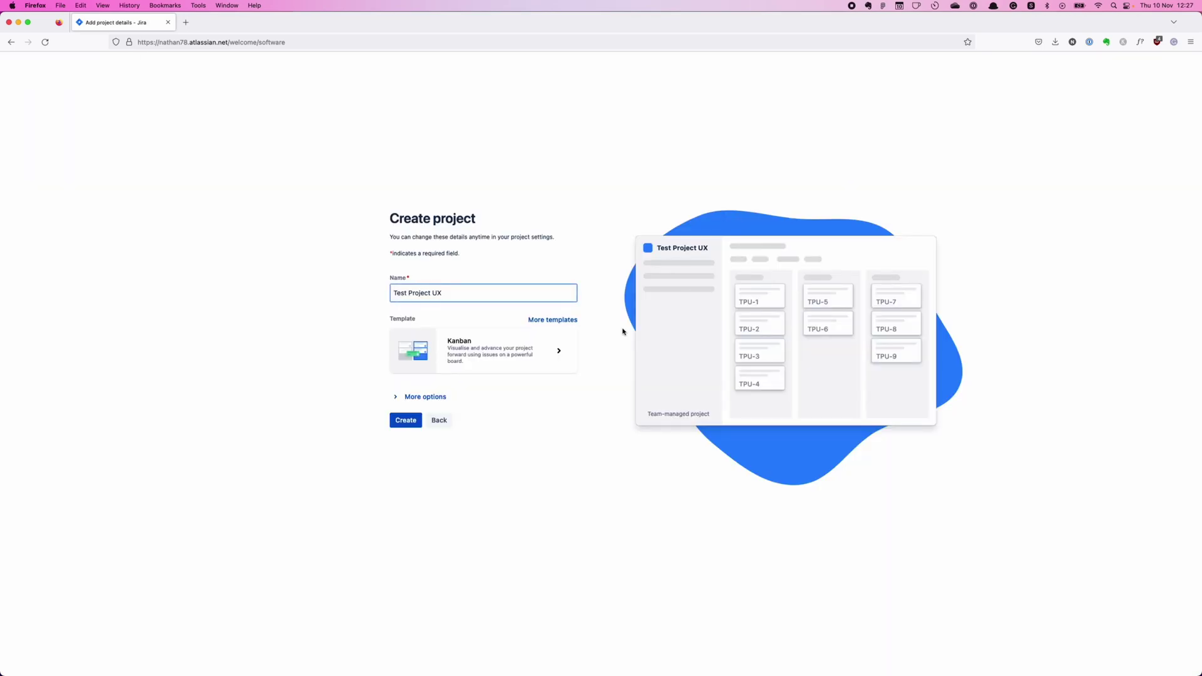
pyautogui.click(507, 344)
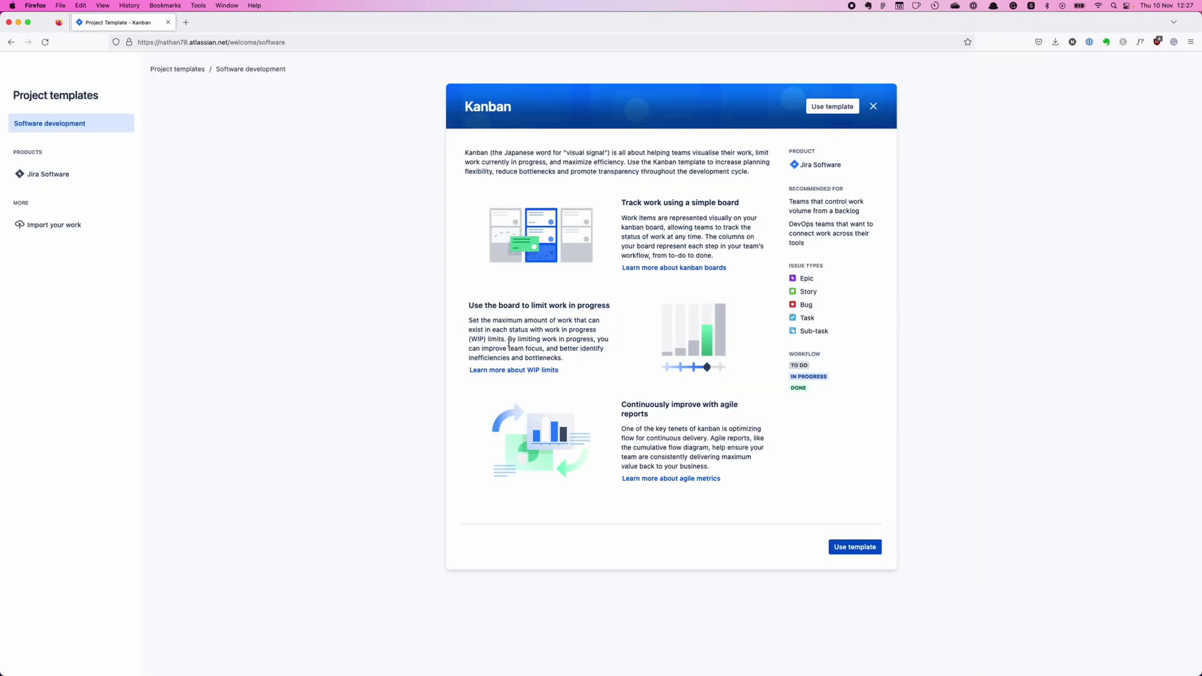
pyautogui.click(875, 108)
pyautogui.click(817, 167)
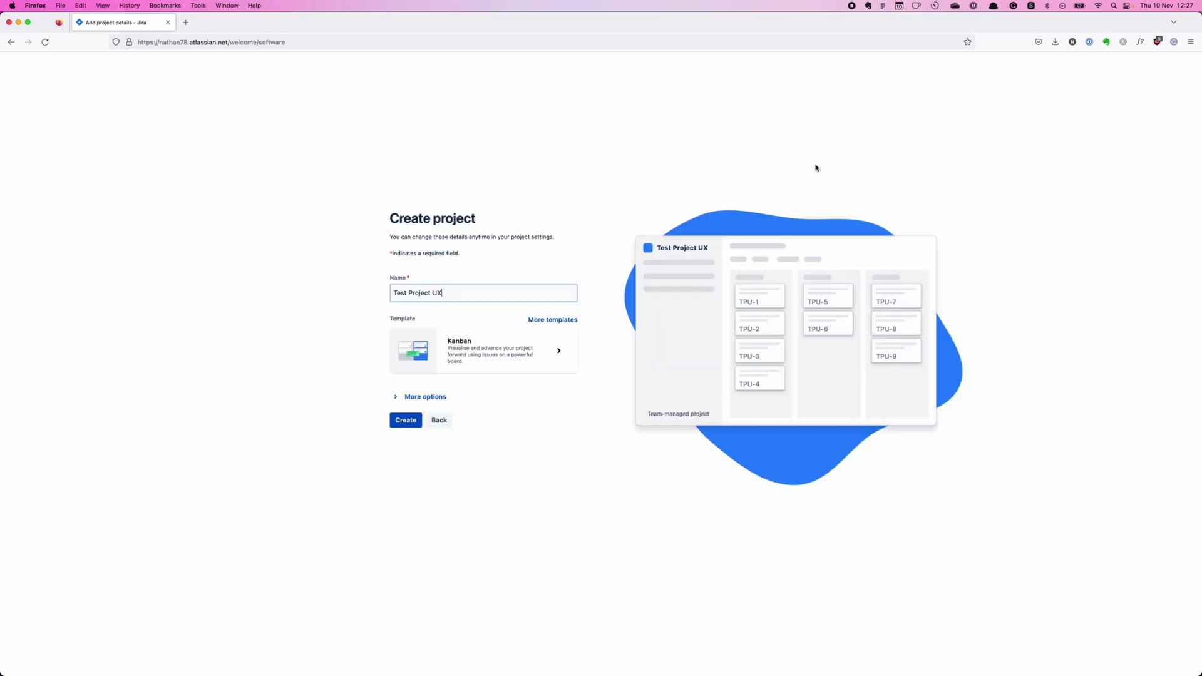
# Step: Expand More options to show the team-managed type and TPU key, then create the project
pyautogui.click(426, 397)
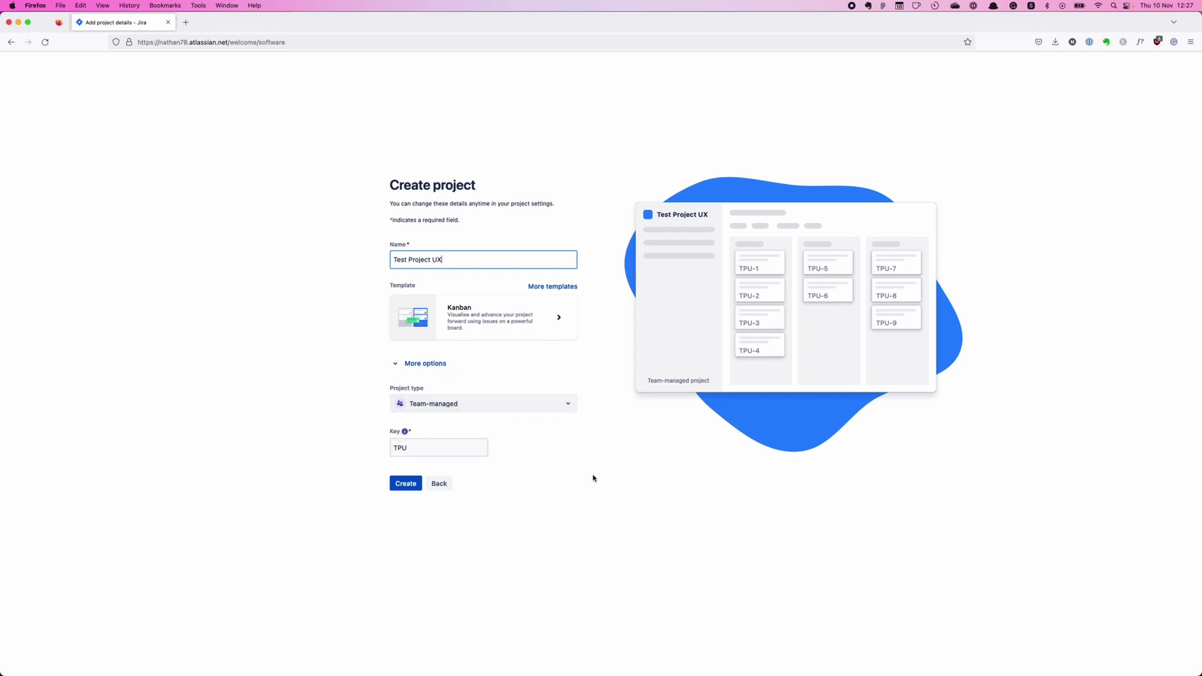
pyautogui.click(528, 502)
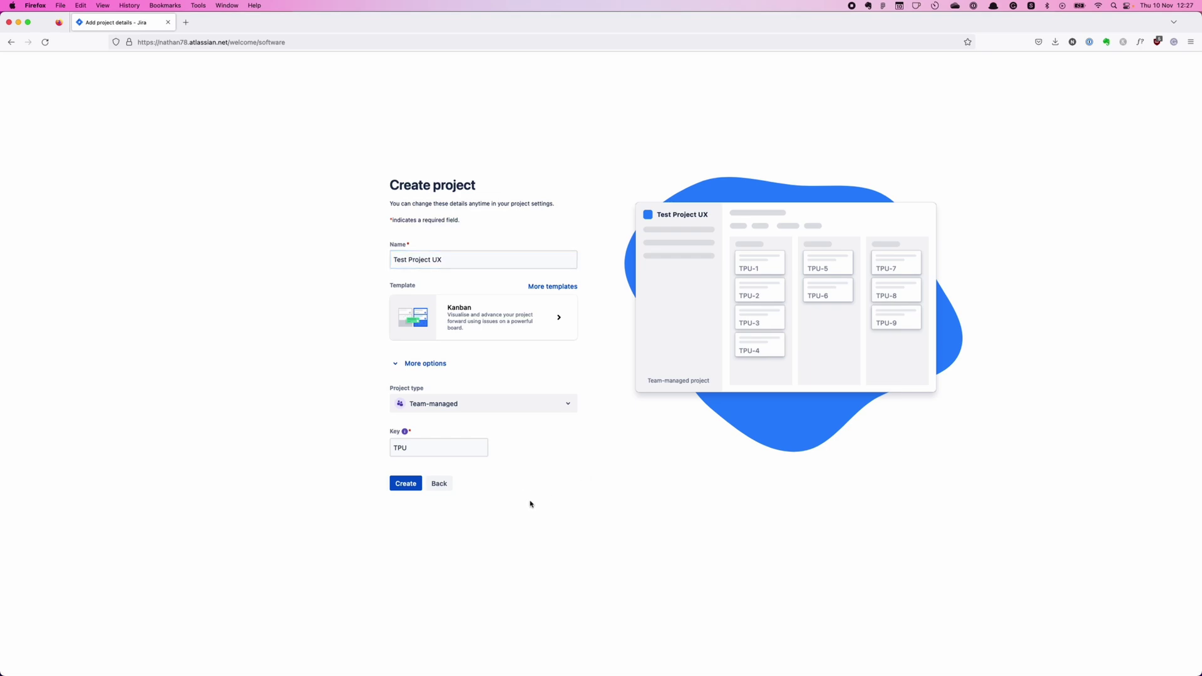
pyautogui.click(406, 486)
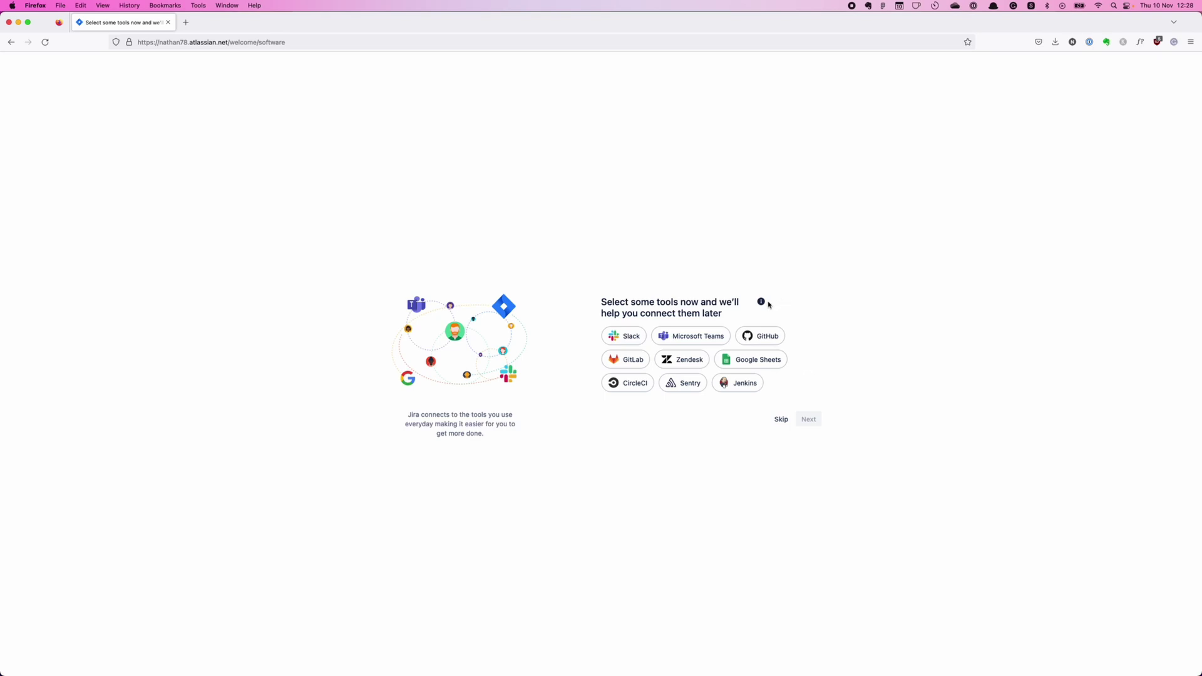
# Step: Choose Slack as the tool to connect on the setup page
pyautogui.moveTo(761, 303)
pyautogui.click(624, 341)
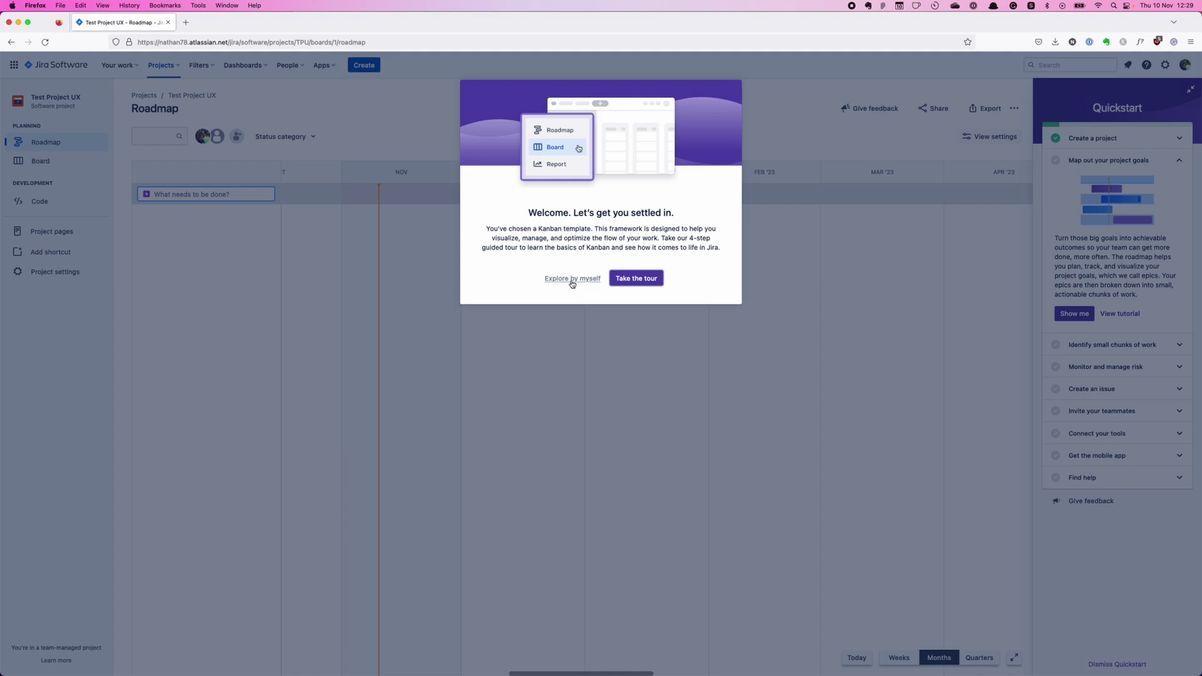
# Step: Start the Kanban board tour, then expand and collapse the Create a project Quickstart step
pyautogui.click(636, 278)
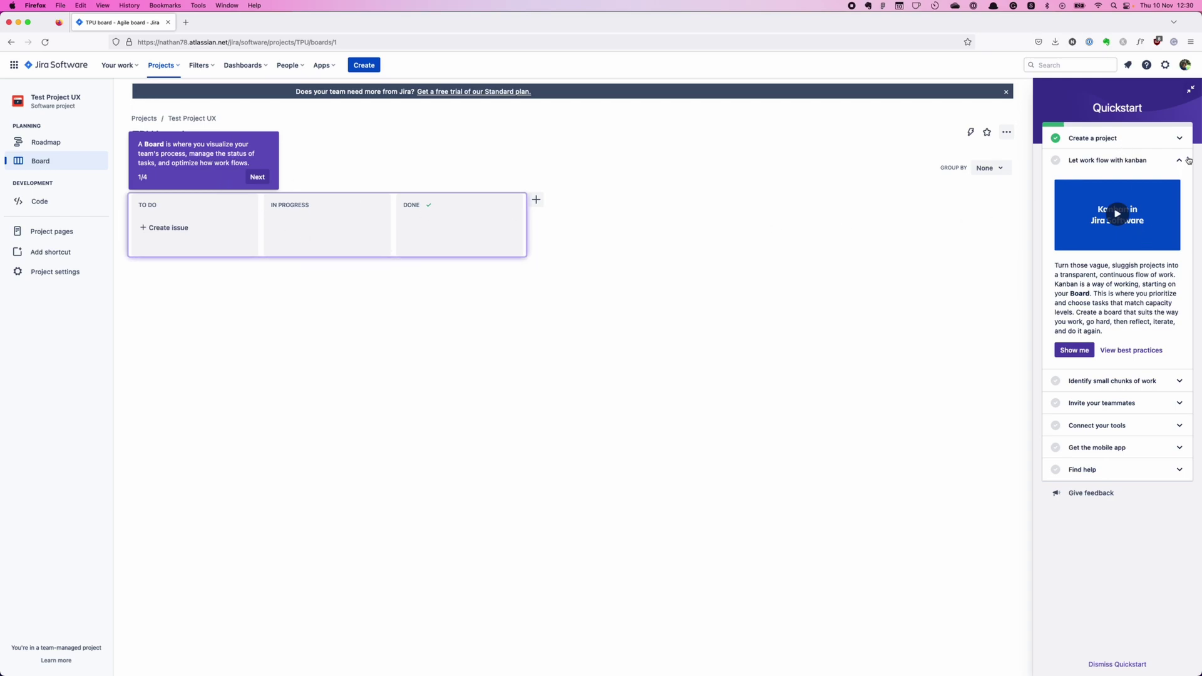
pyautogui.click(1180, 139)
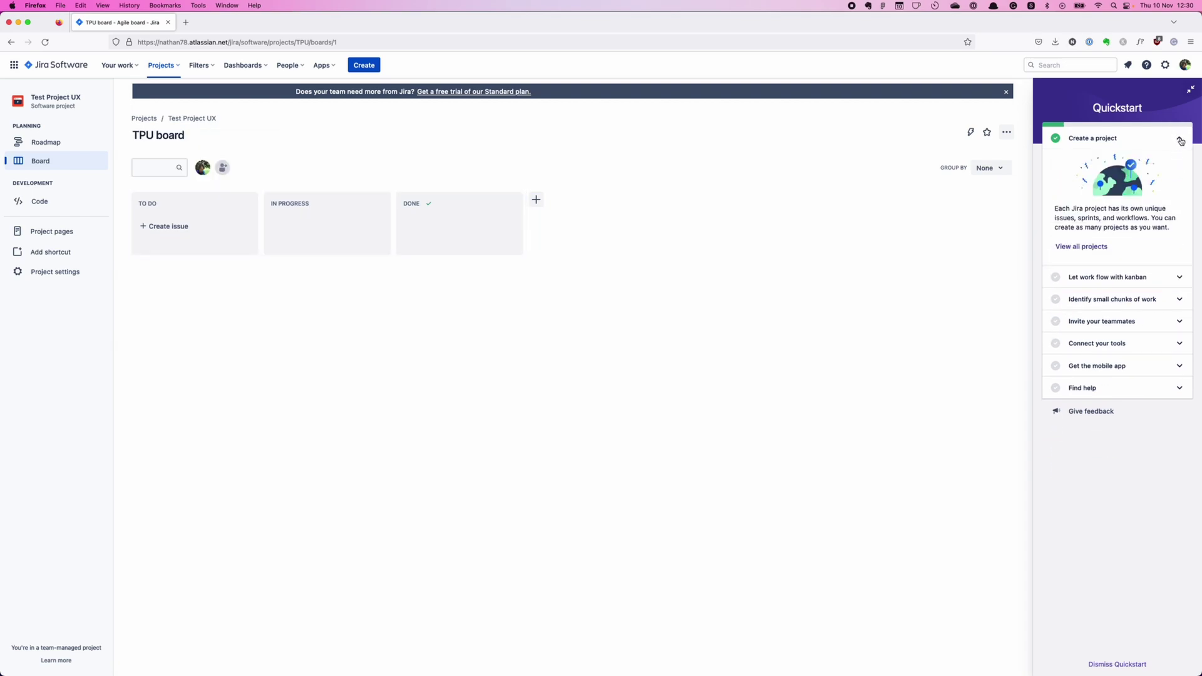
pyautogui.click(1181, 141)
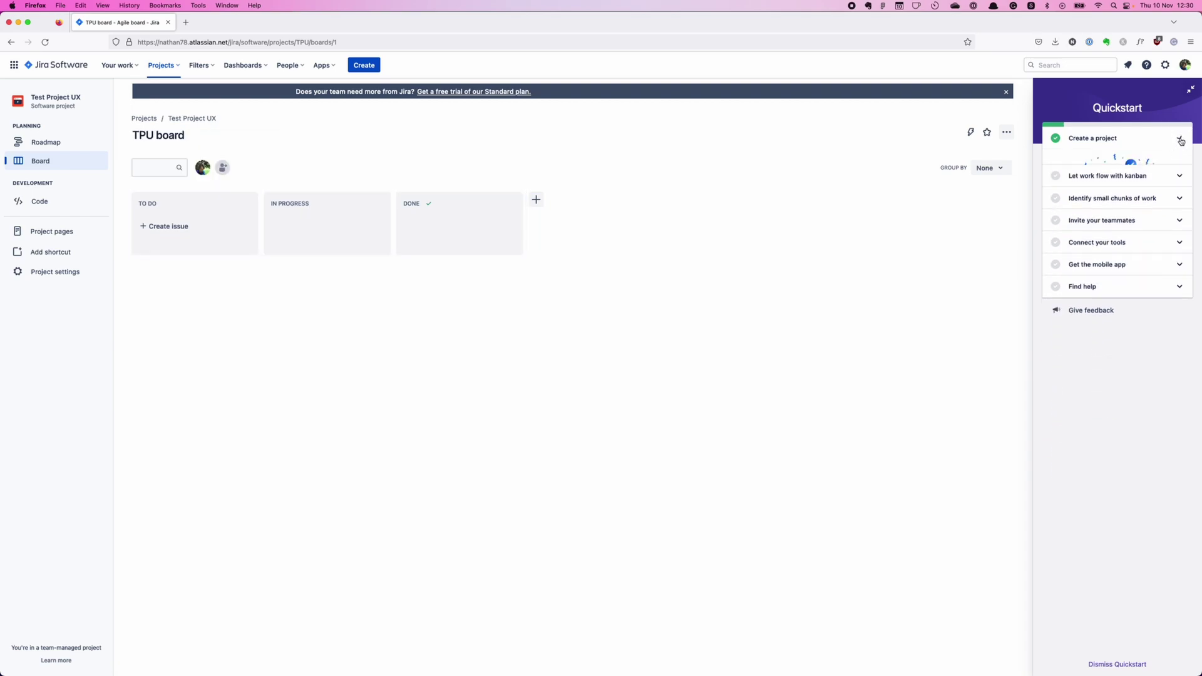
# Step: Toggle Create a project again, dismiss the Standard plan trial banner, and re-expand the step
pyautogui.click(1108, 138)
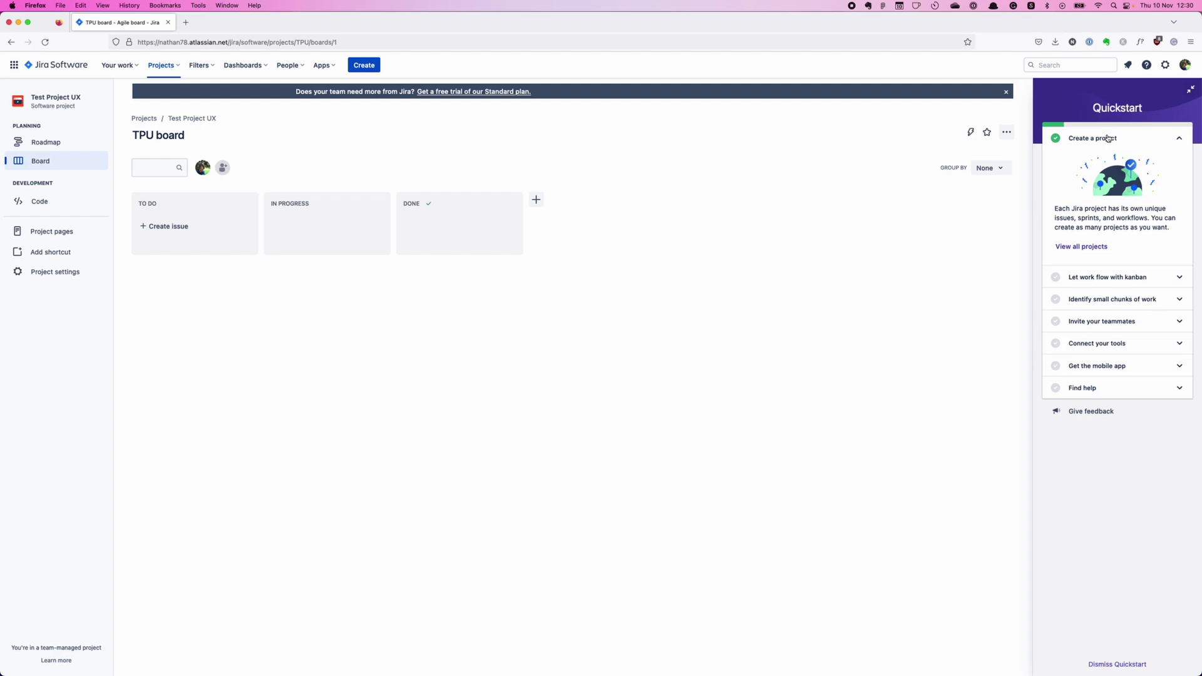
pyautogui.click(1109, 138)
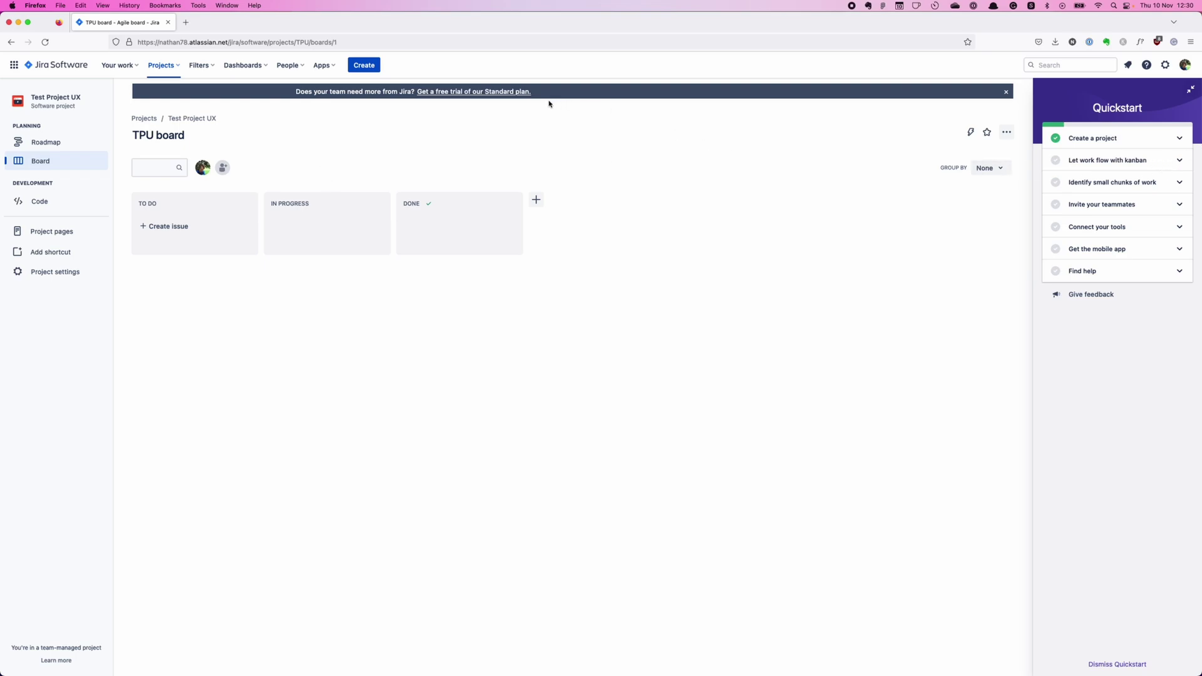
pyautogui.click(1006, 93)
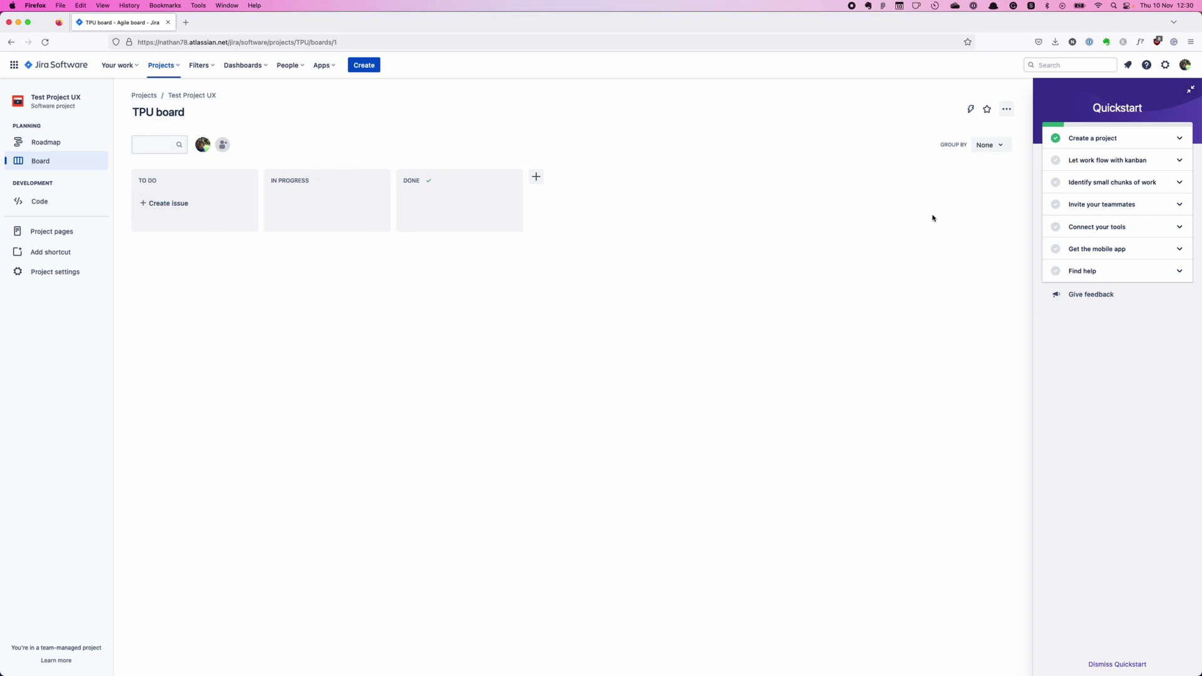
pyautogui.click(1170, 140)
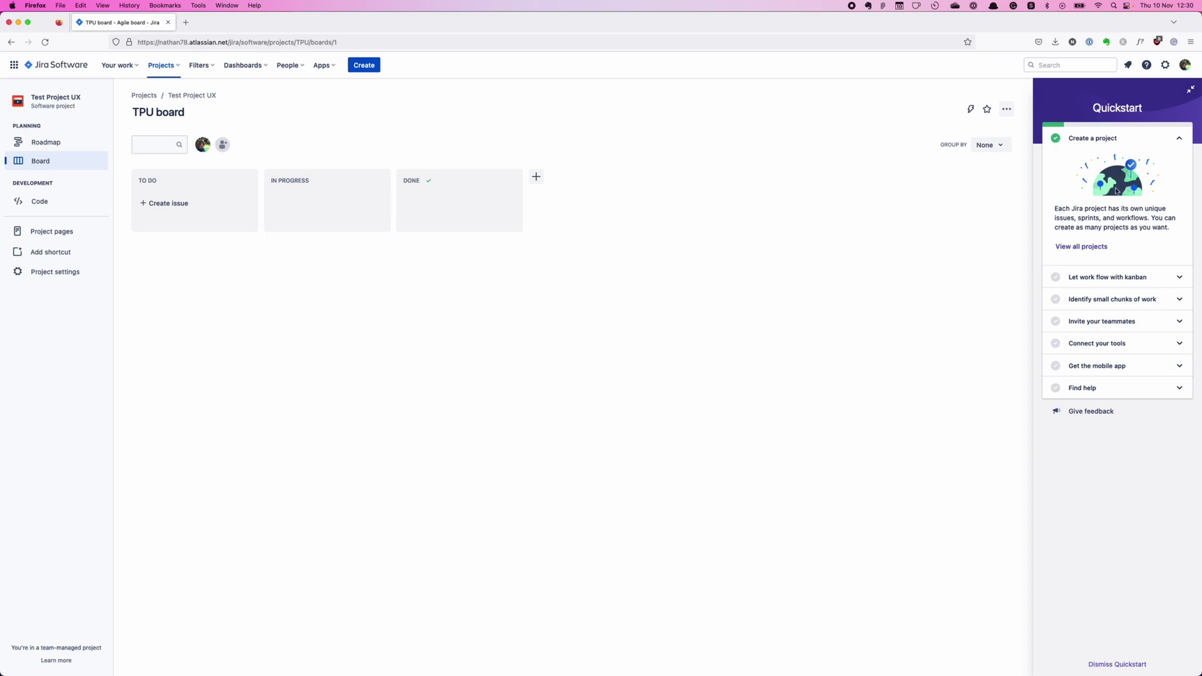
# Step: Glance at all projects, return to the TPU board, restart its tour, and review Create a project
pyautogui.click(1083, 248)
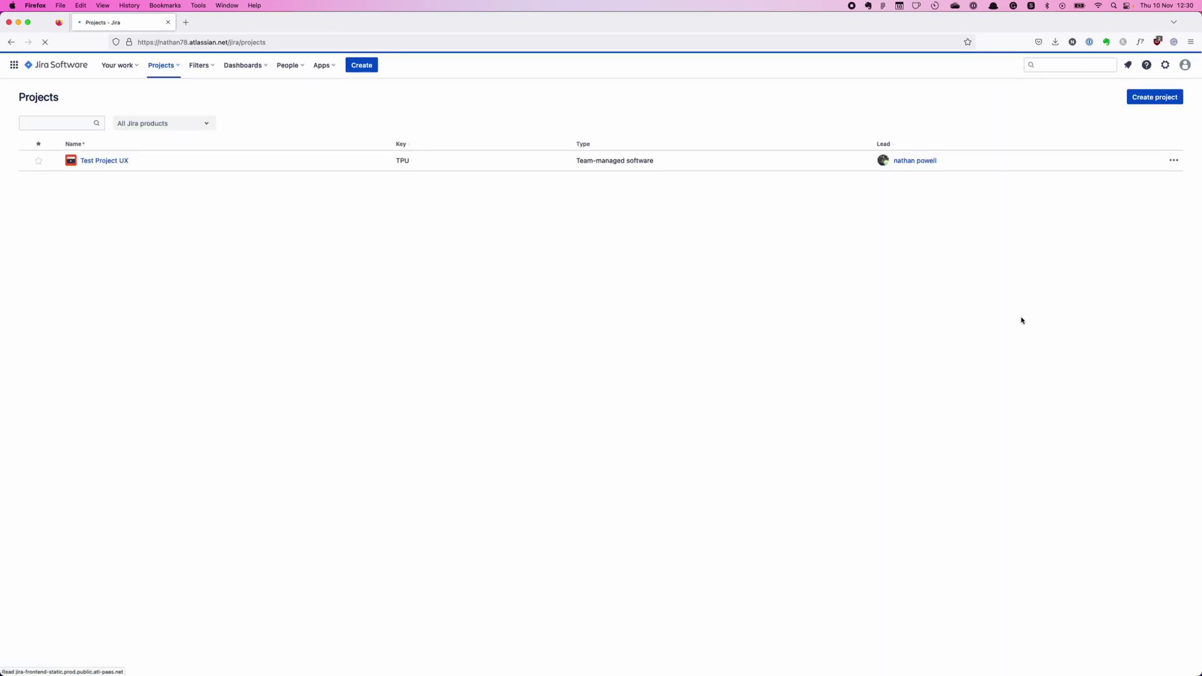
pyautogui.click(11, 42)
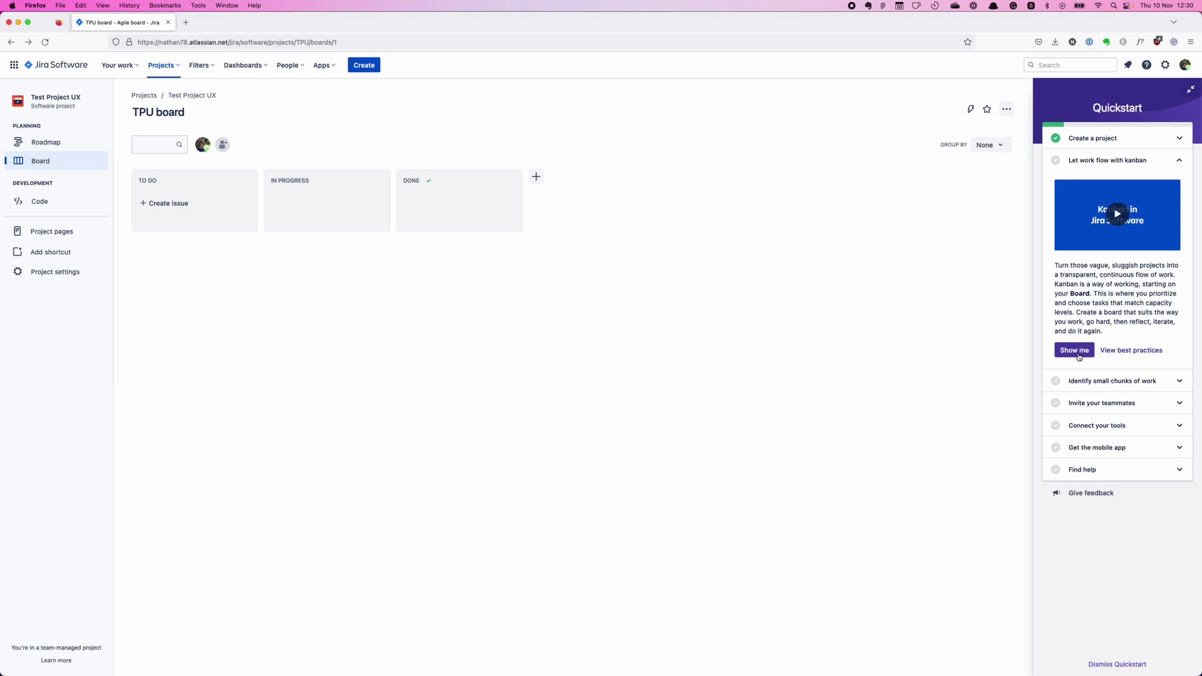
pyautogui.click(1081, 355)
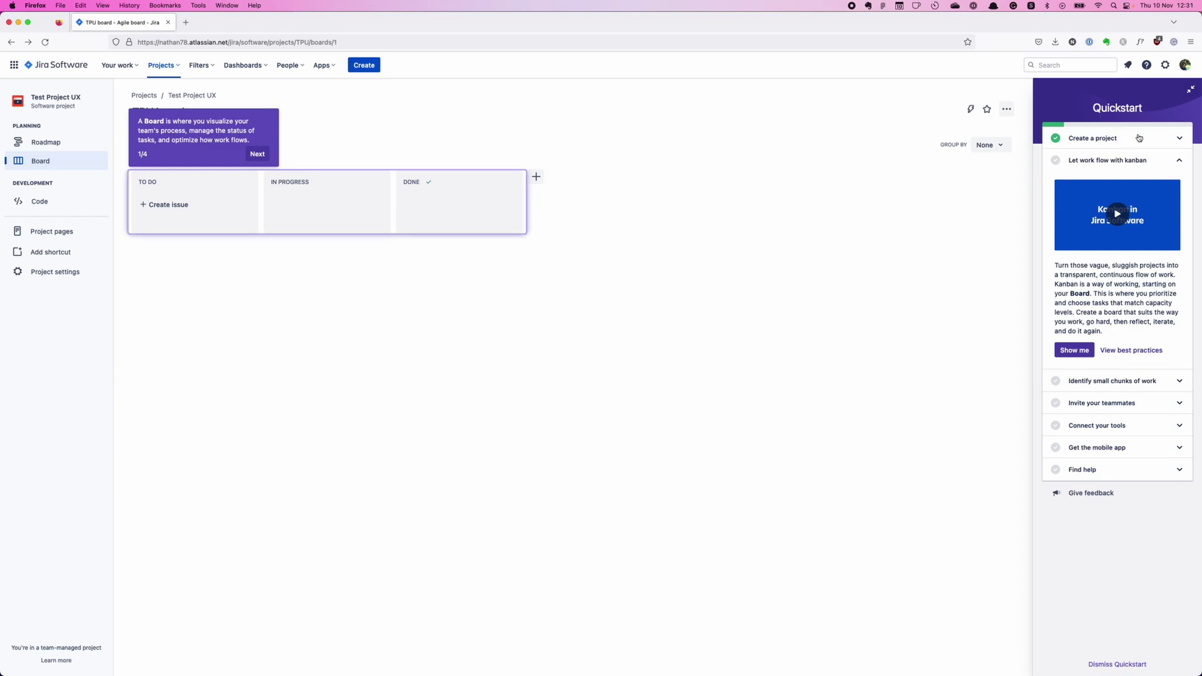
pyautogui.click(1178, 140)
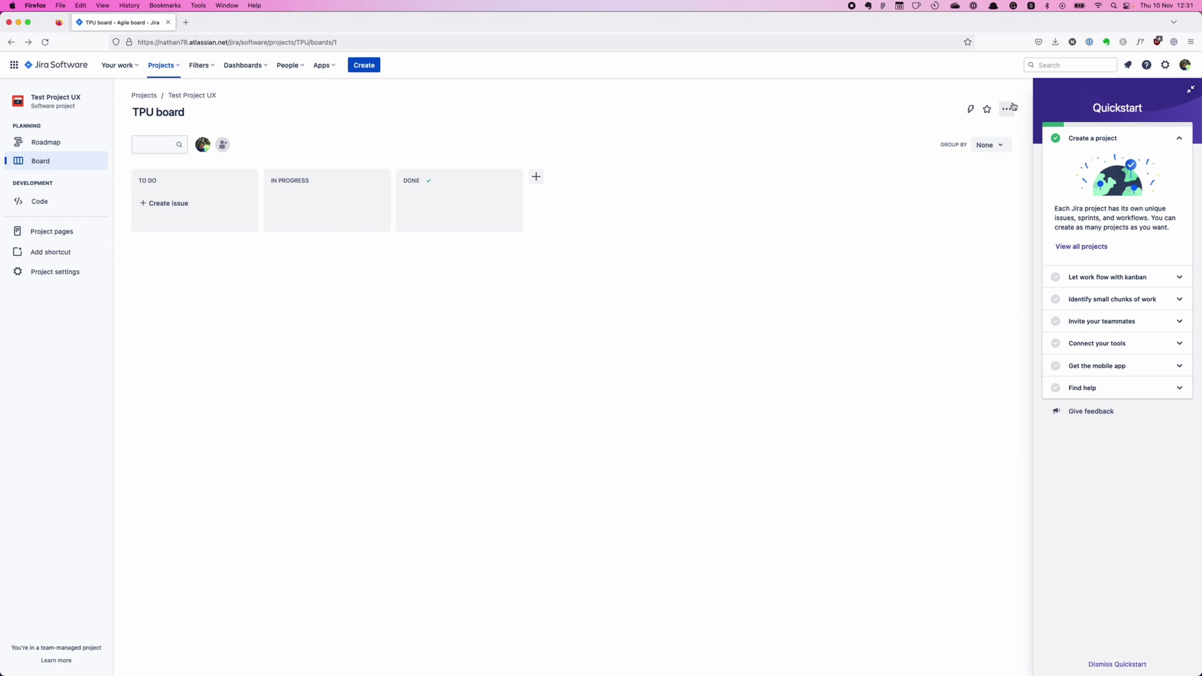
pyautogui.click(1097, 141)
# Step: Expand 'Let work flow with kanban' and step through the board tour from 1/4 to 4/4
pyautogui.click(1100, 161)
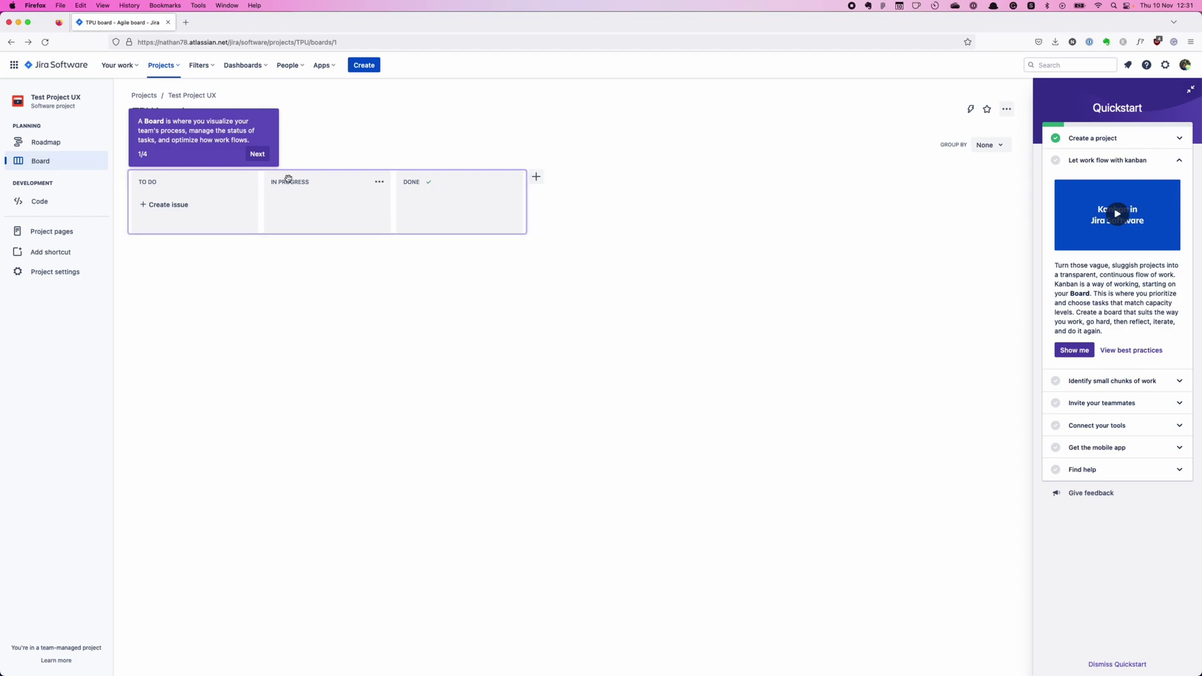
pyautogui.click(260, 155)
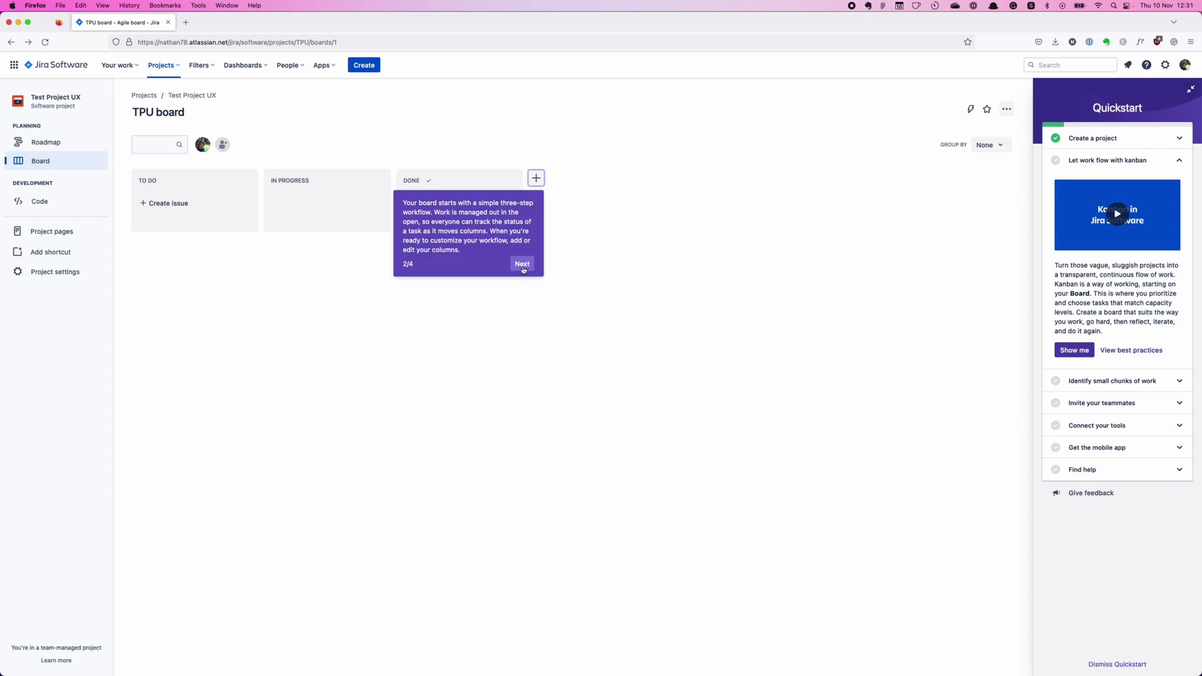
pyautogui.click(523, 264)
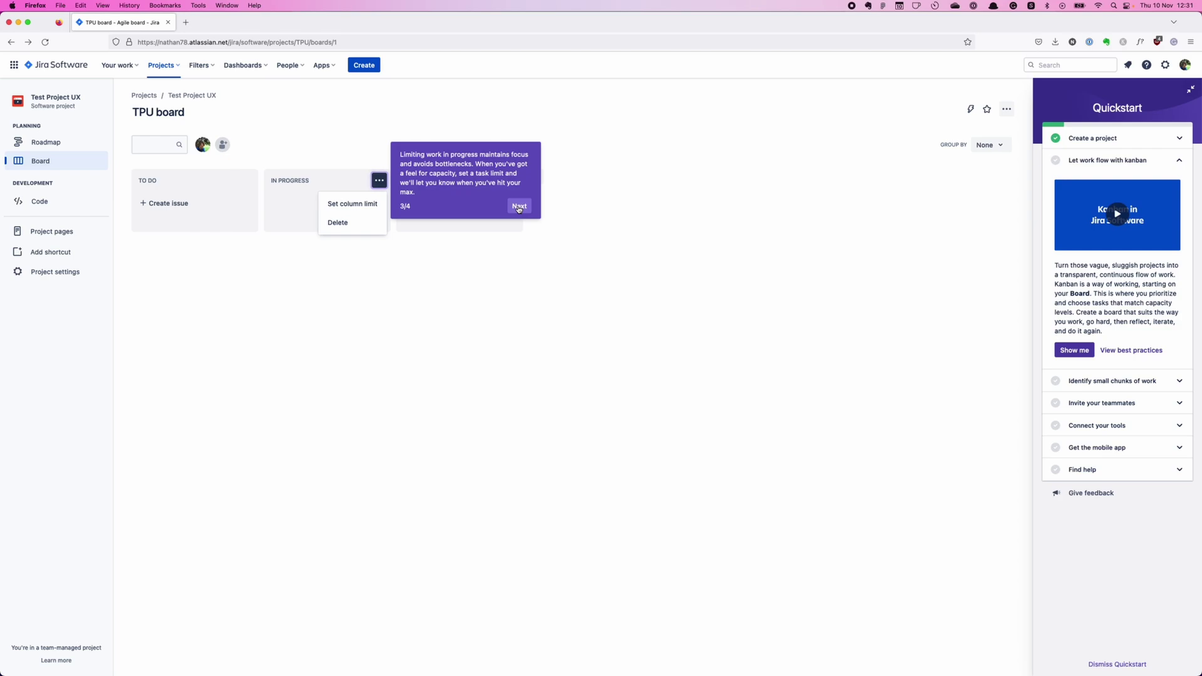
pyautogui.click(519, 209)
pyautogui.click(380, 230)
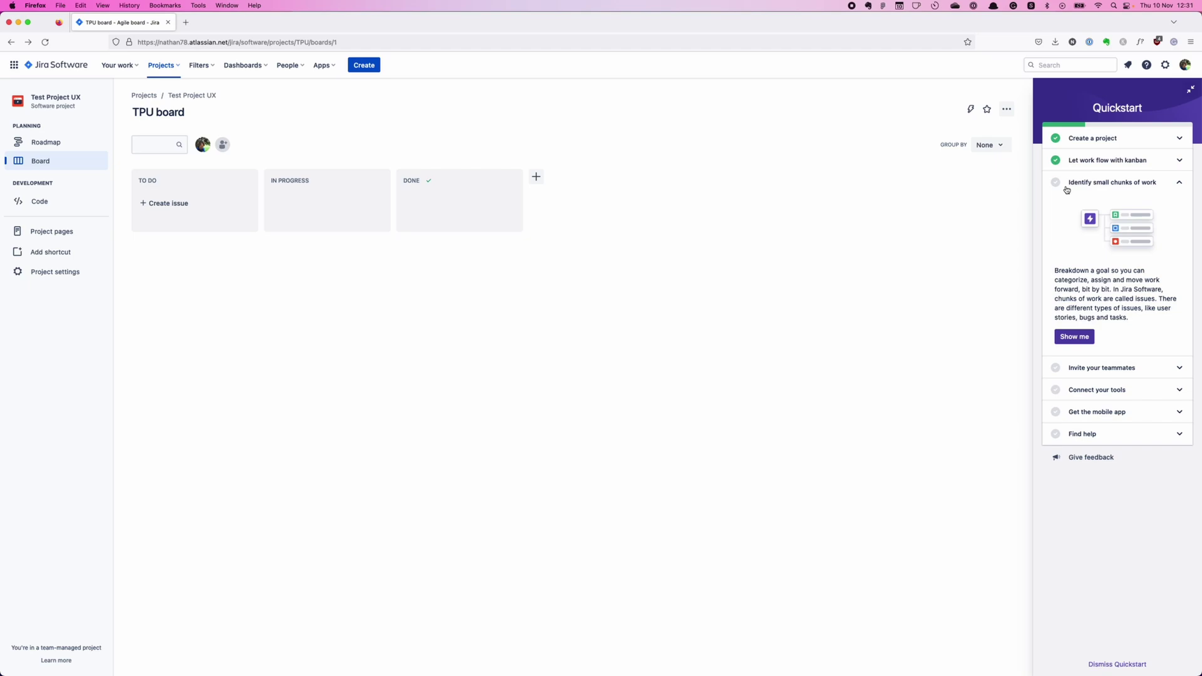
pyautogui.click(1118, 665)
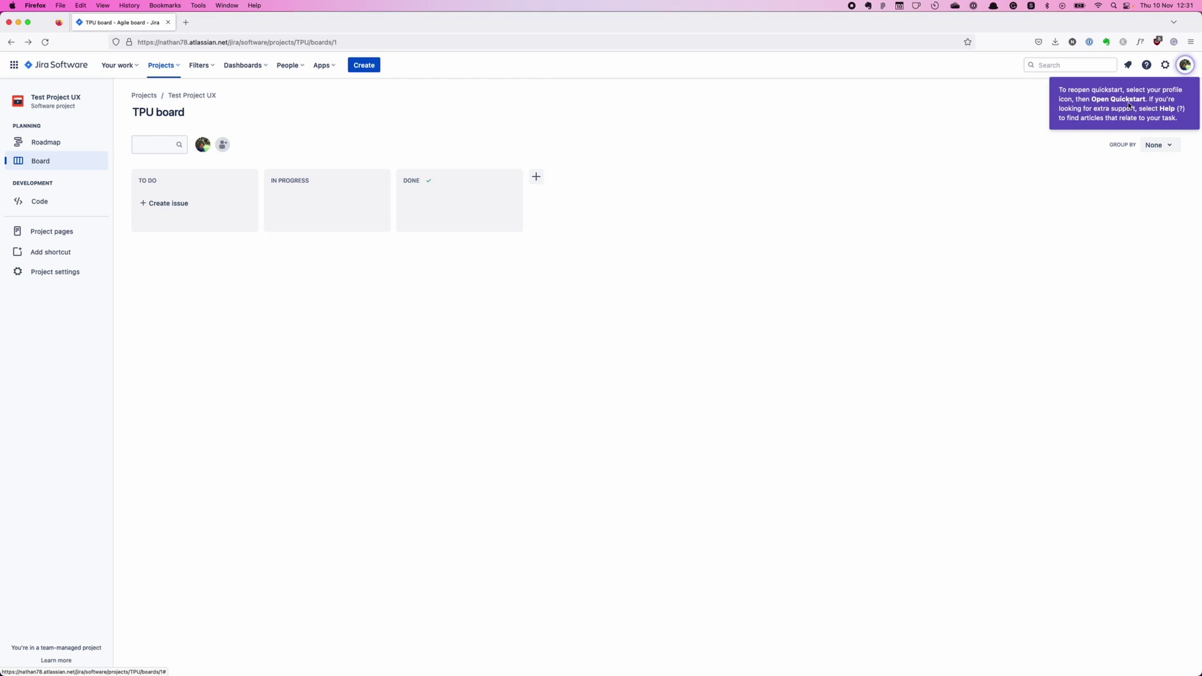
pyautogui.click(1179, 68)
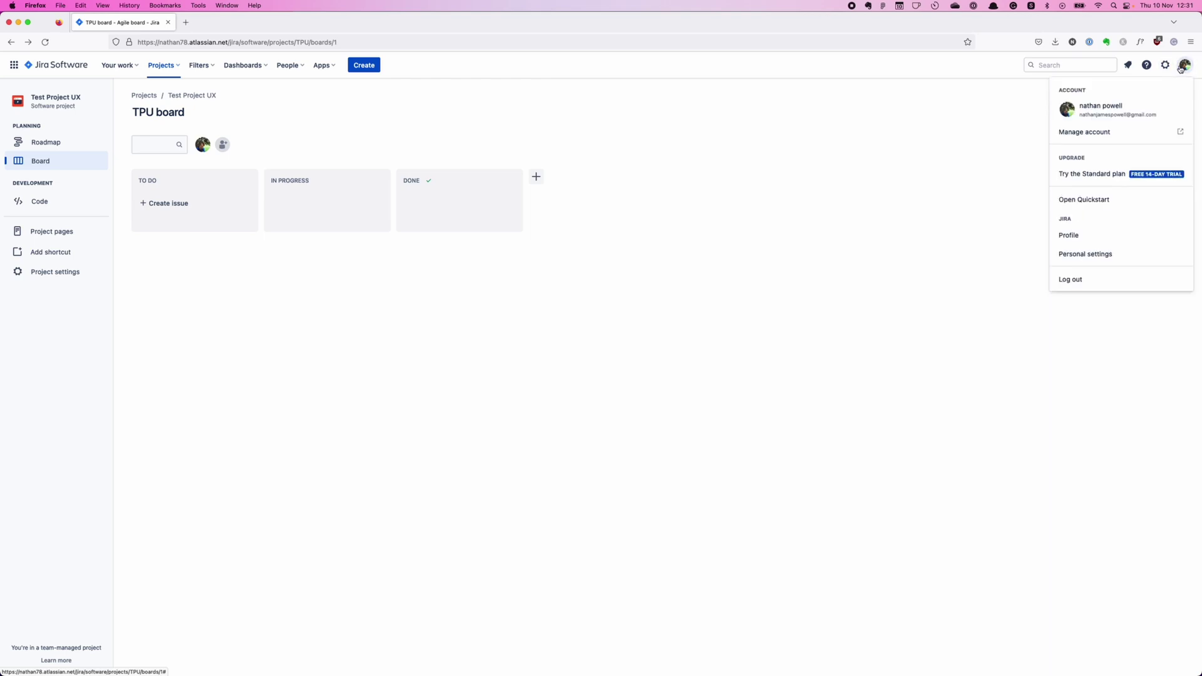
pyautogui.click(1100, 202)
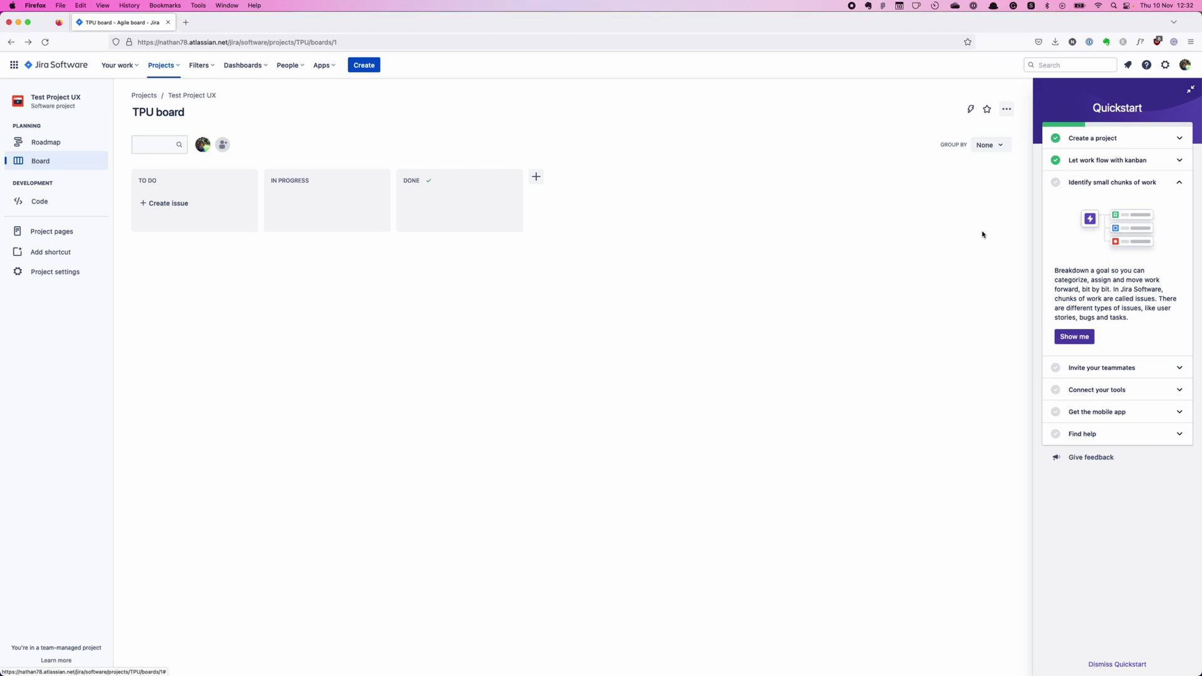
pyautogui.click(1189, 90)
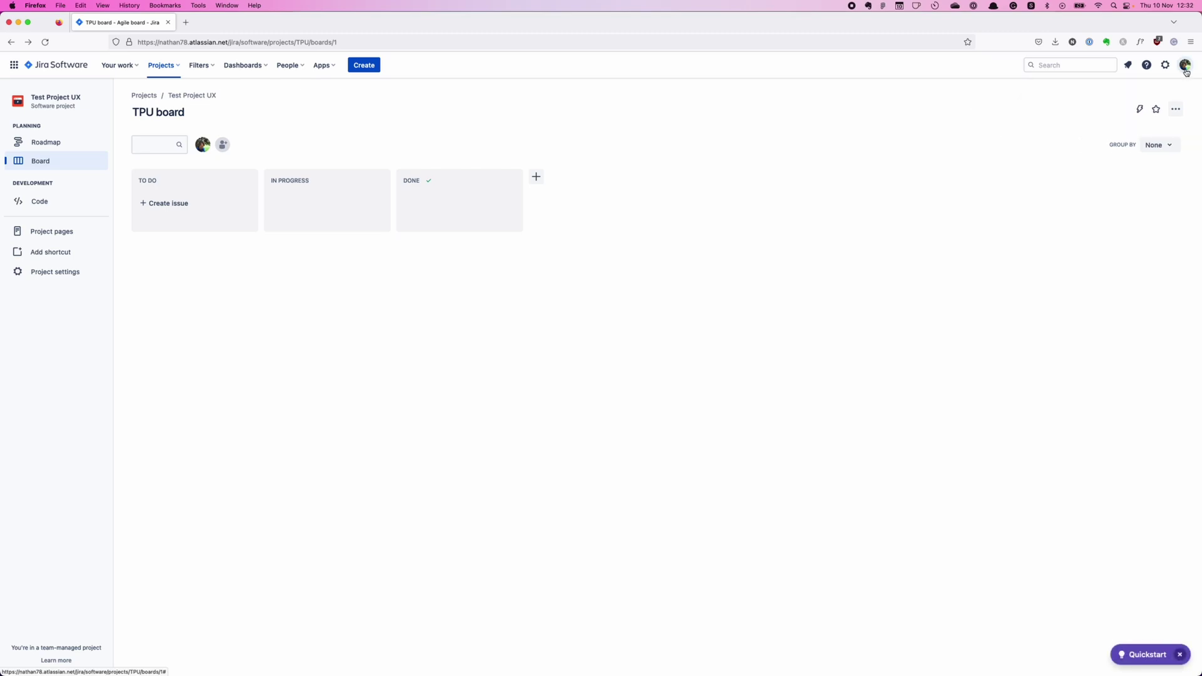
pyautogui.click(1186, 69)
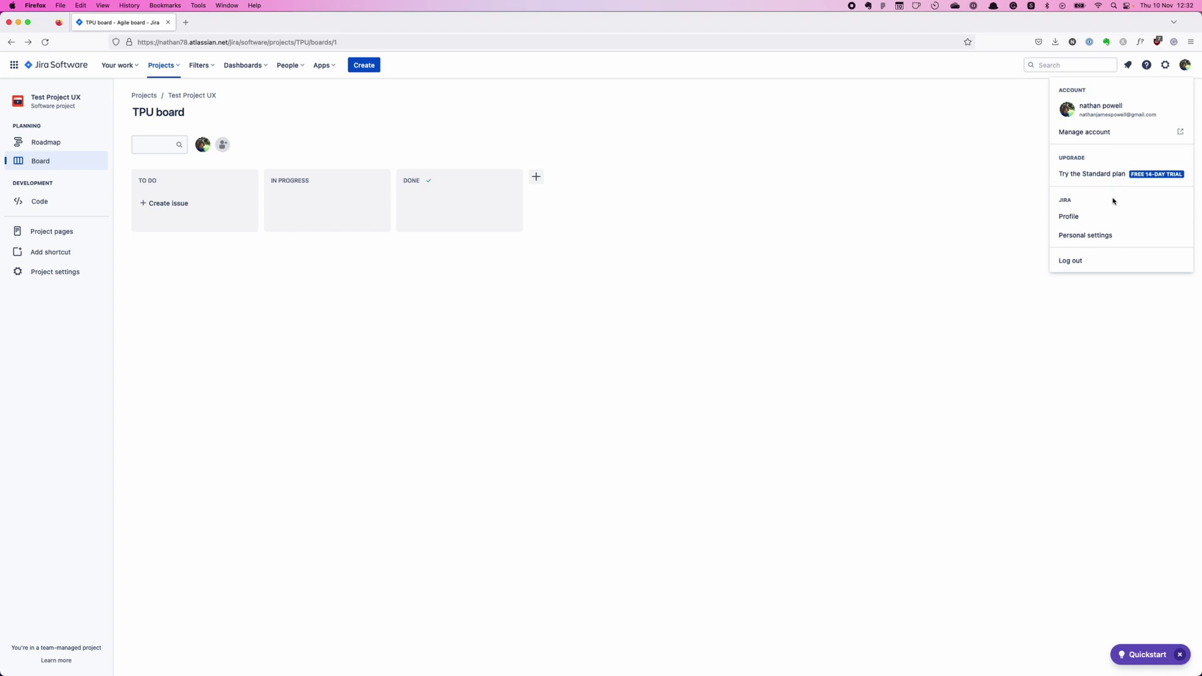
pyautogui.click(1077, 374)
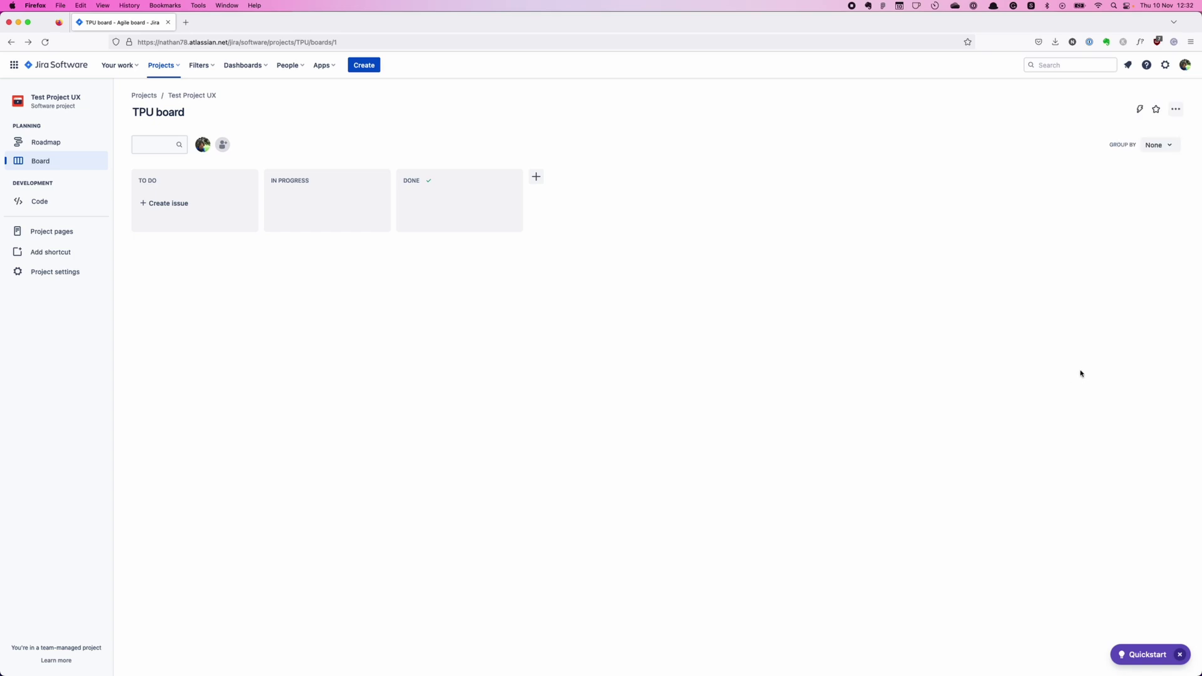
# Step: Dismiss Quickstart, bring it back from the account menu, and minimize it
pyautogui.click(1154, 656)
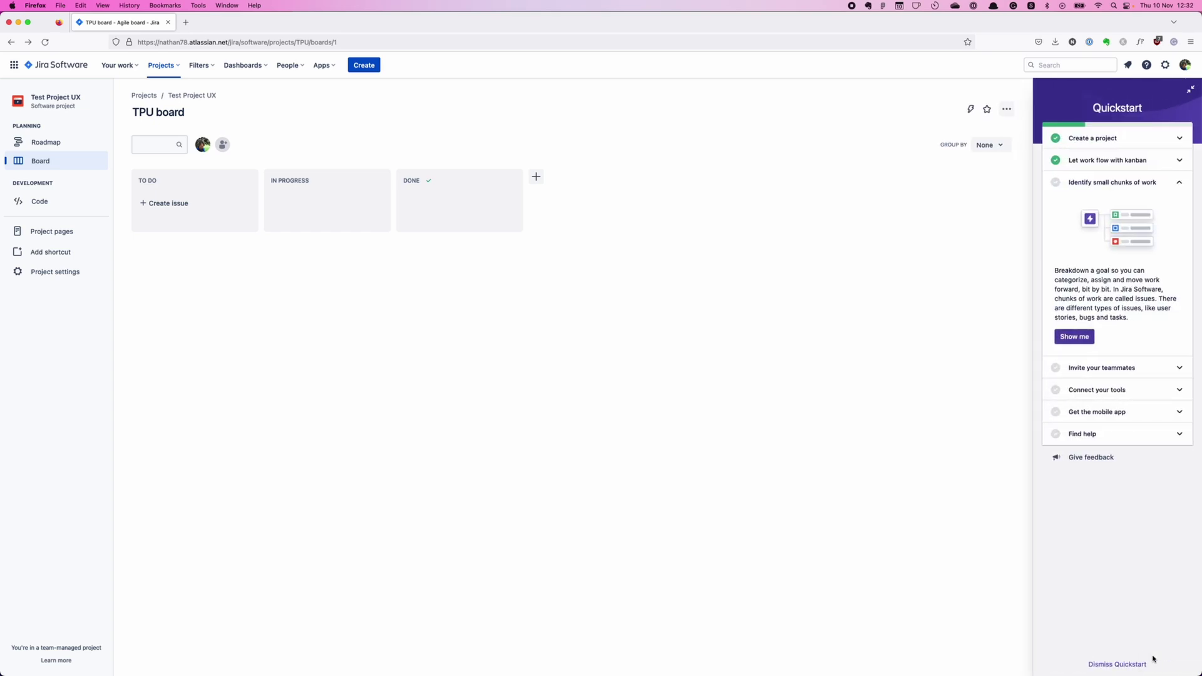
pyautogui.click(1132, 665)
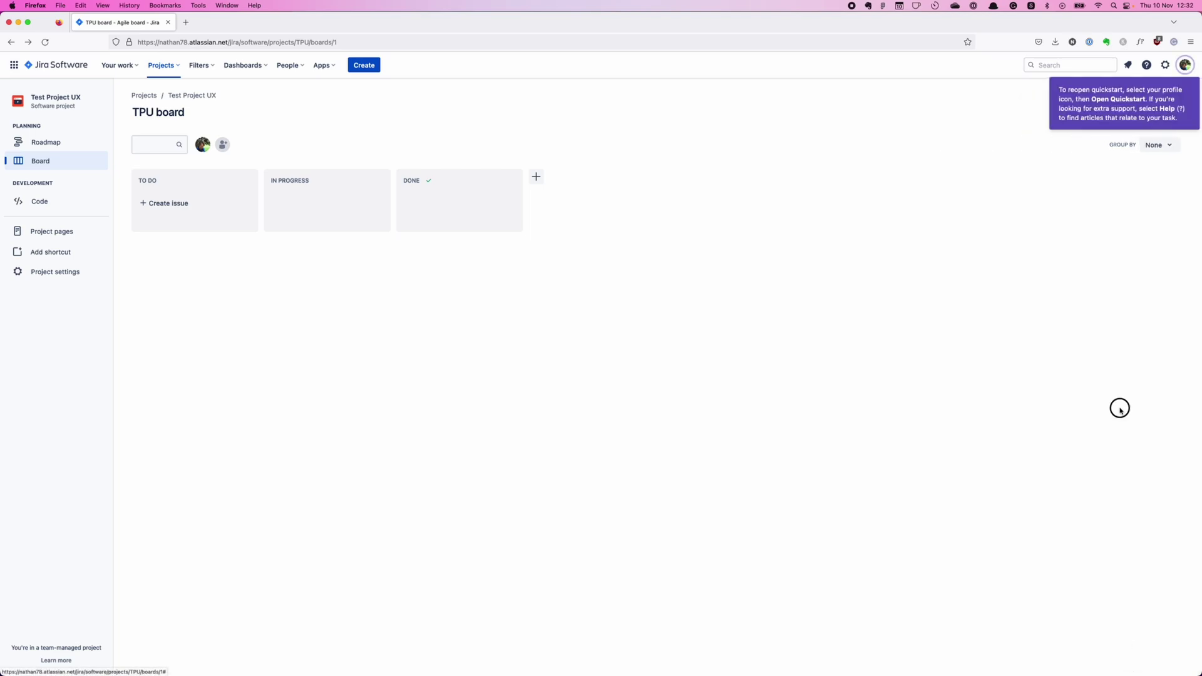
pyautogui.click(1183, 65)
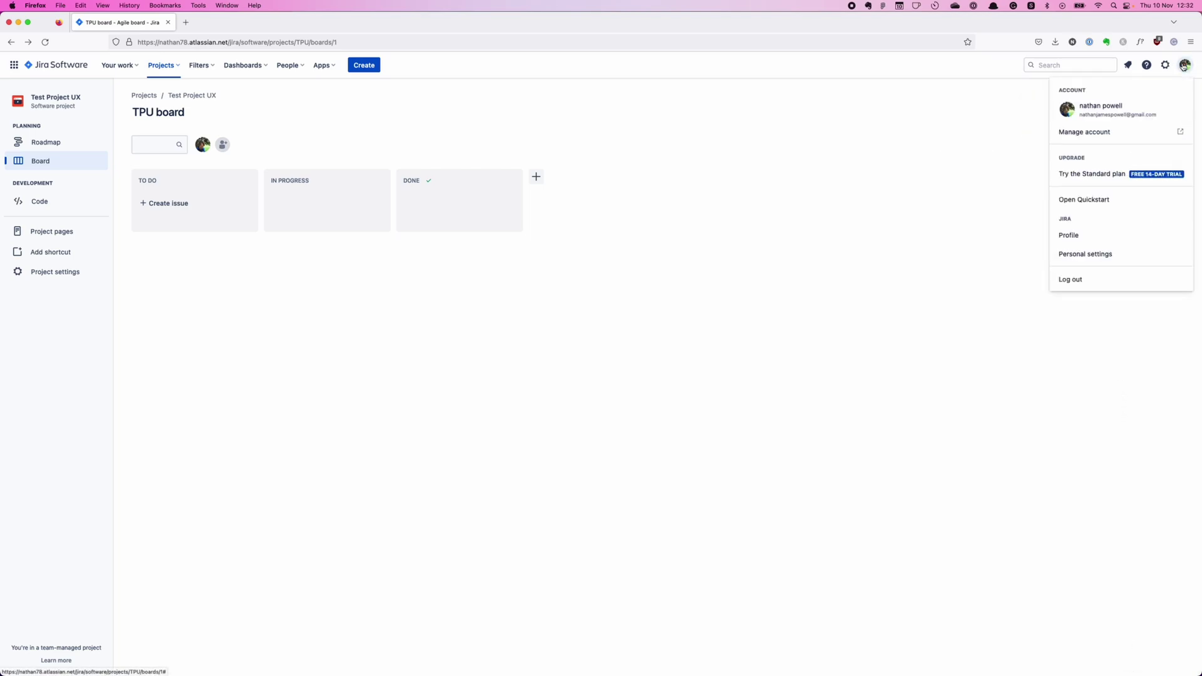
pyautogui.click(1086, 200)
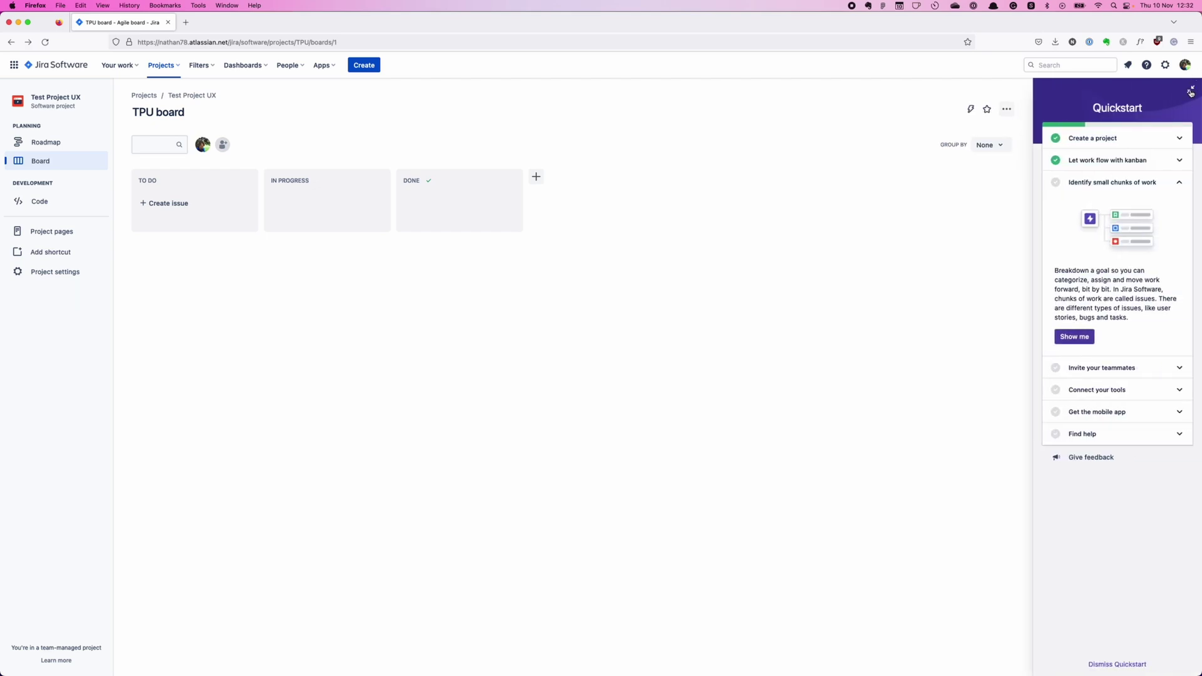
pyautogui.click(1191, 91)
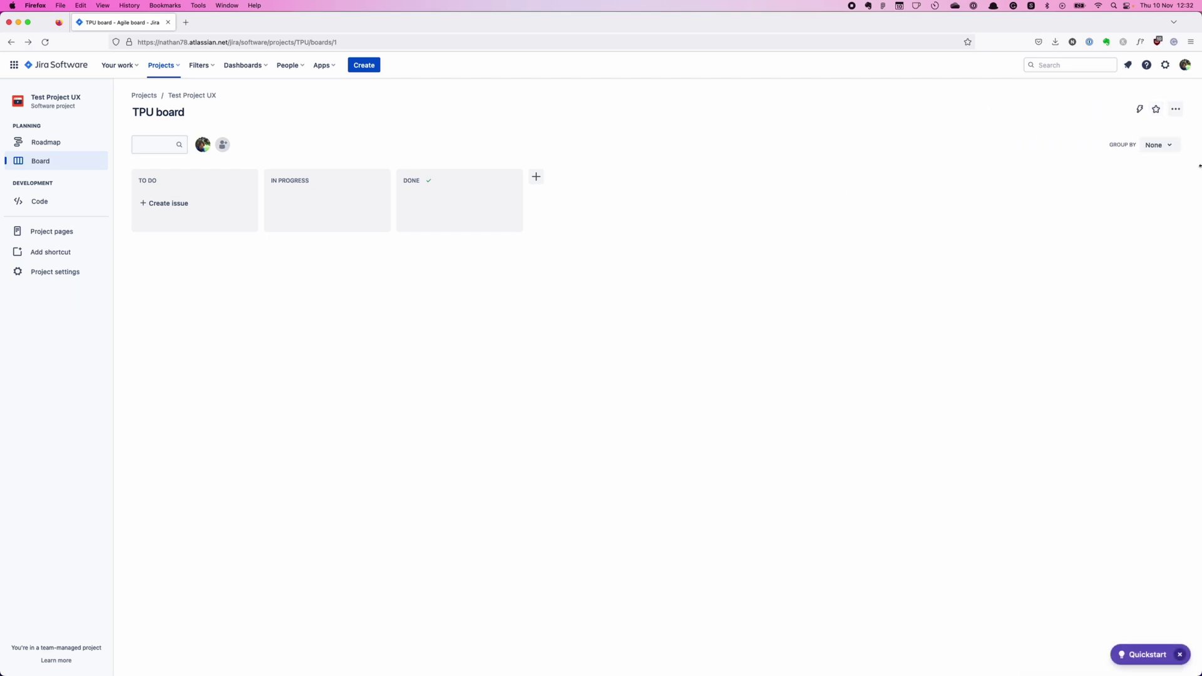
# Step: Remove the minimized Quickstart button entirely so the empty TPU board spans the page
pyautogui.click(1185, 65)
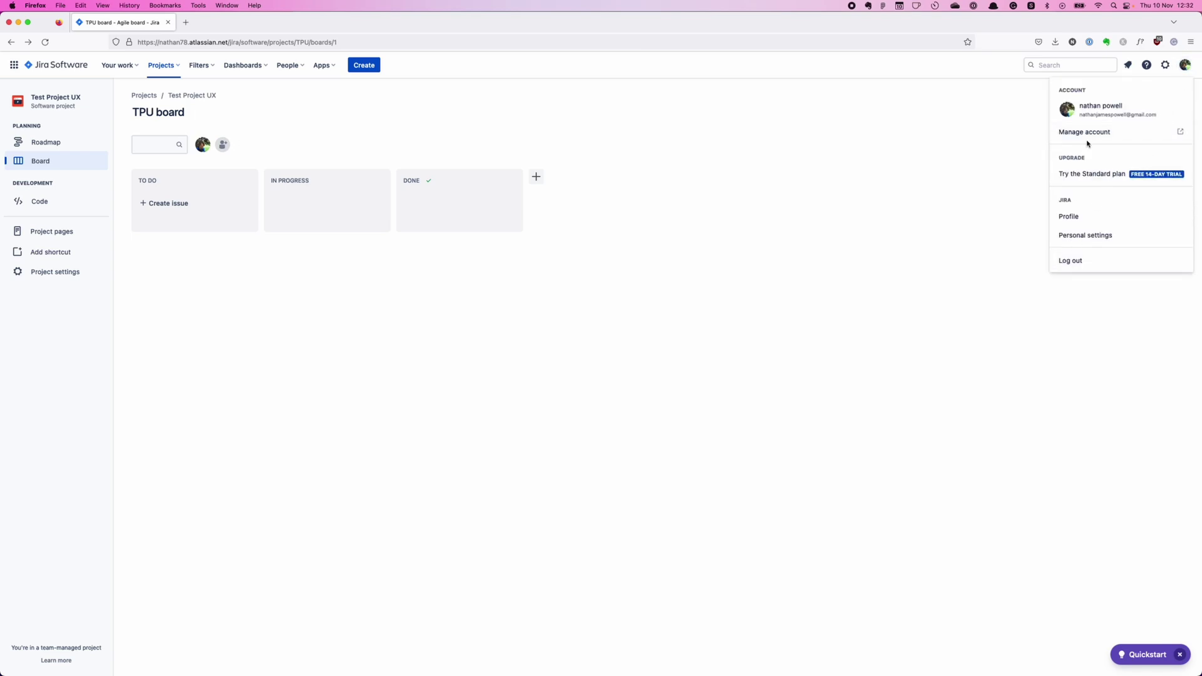
pyautogui.click(1128, 509)
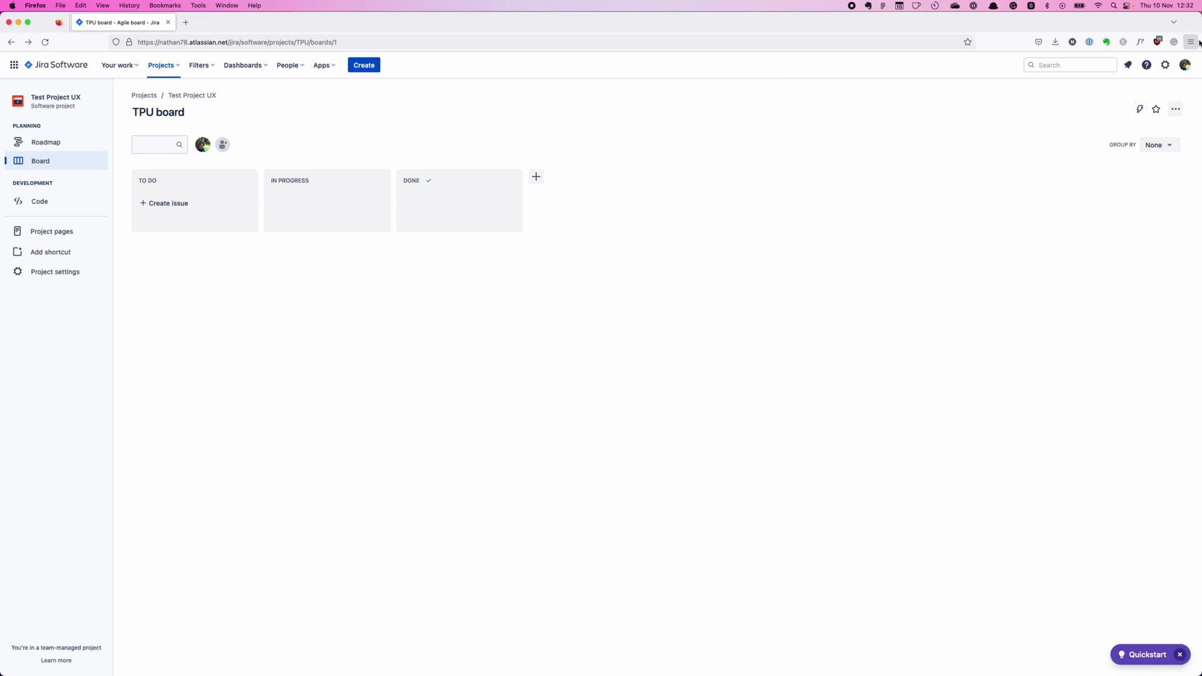
pyautogui.click(1184, 70)
pyautogui.click(1063, 306)
pyautogui.click(1177, 655)
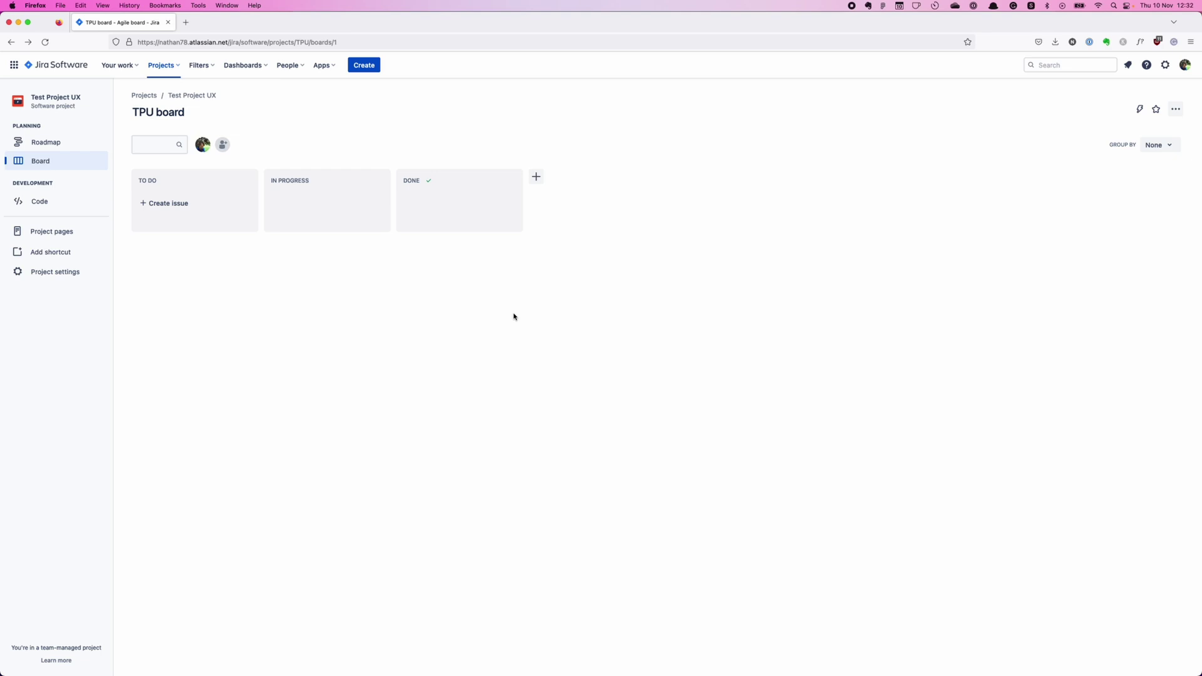
pyautogui.moveTo(429, 182)
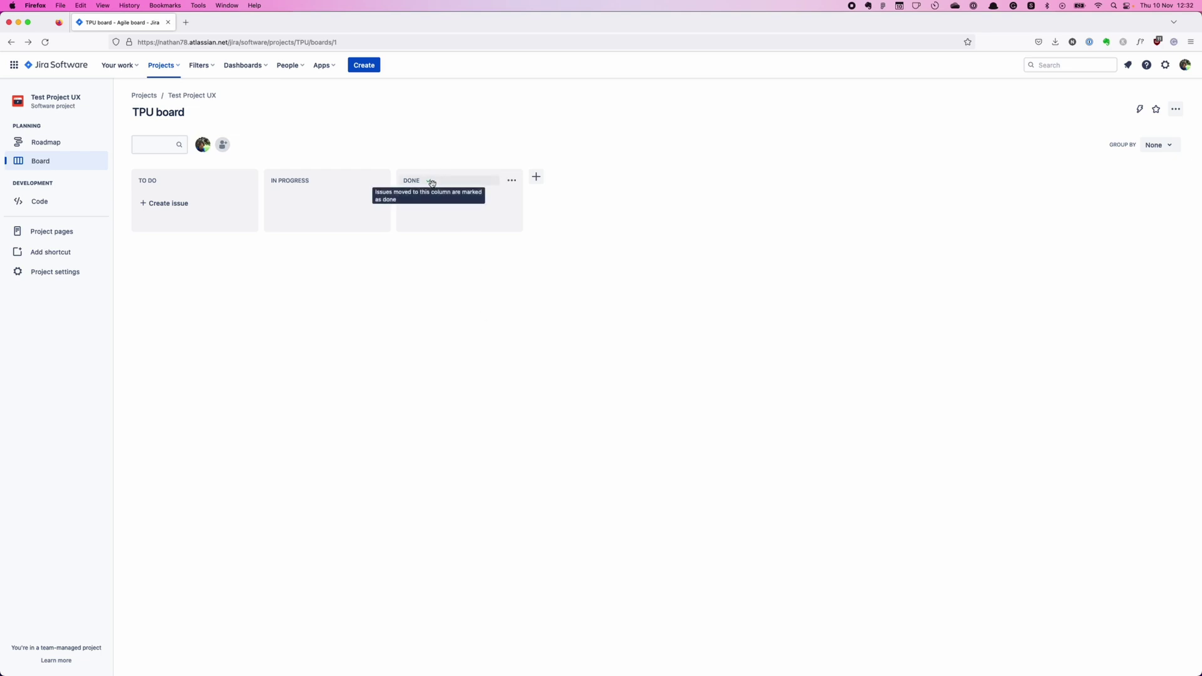